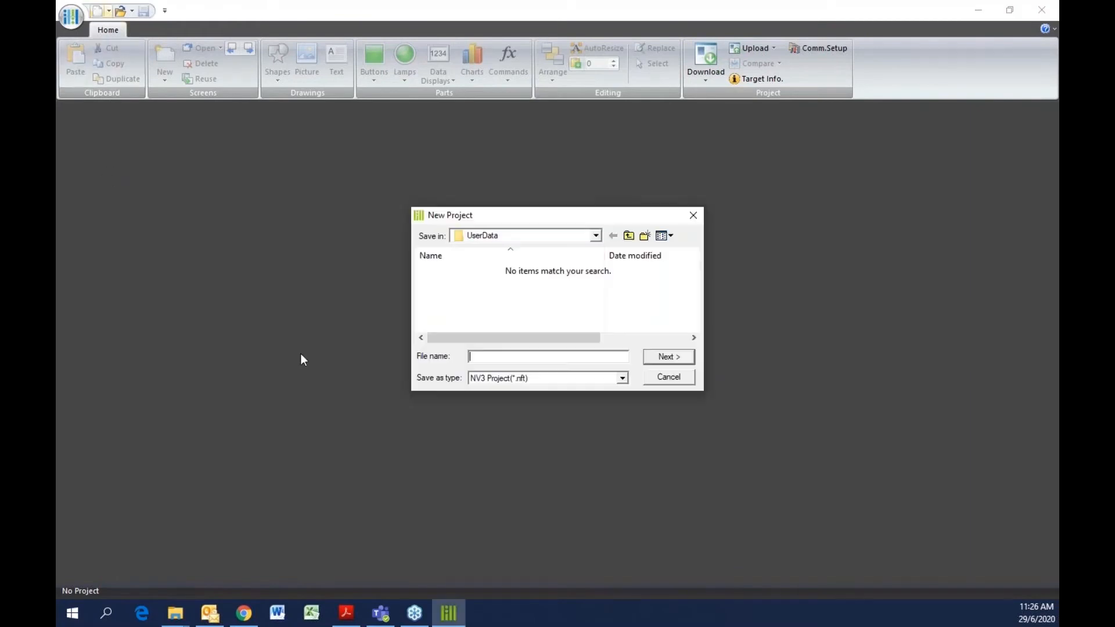
Name the new project authorized page_29062020 in the UserData folder and continue
click(596, 236)
click(596, 236)
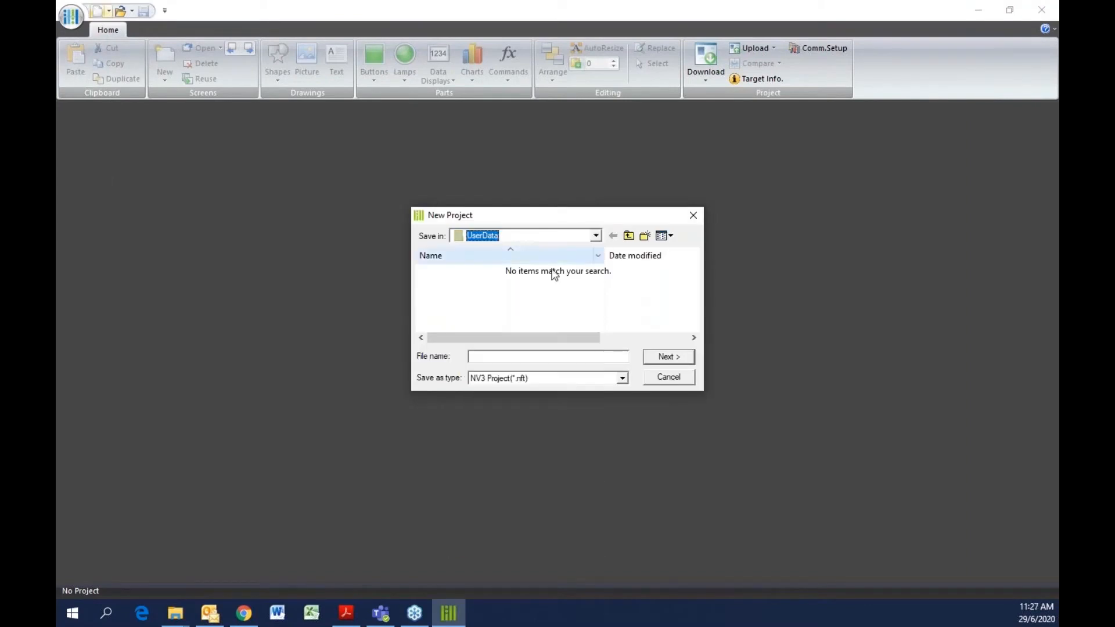
click(499, 358)
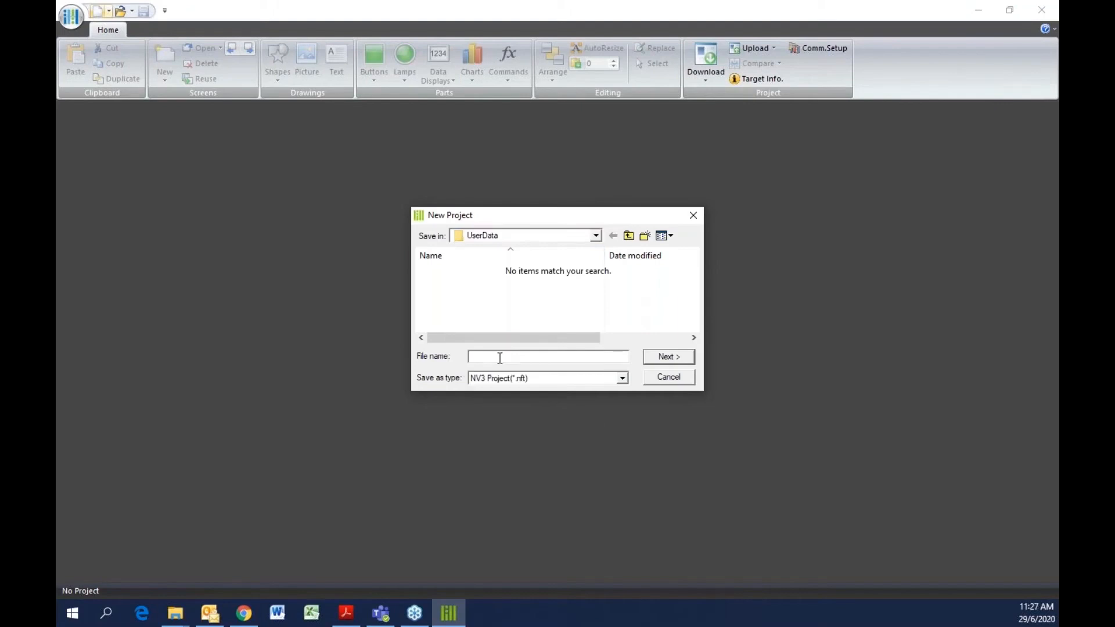
text(authorized page_29062020)
click(675, 358)
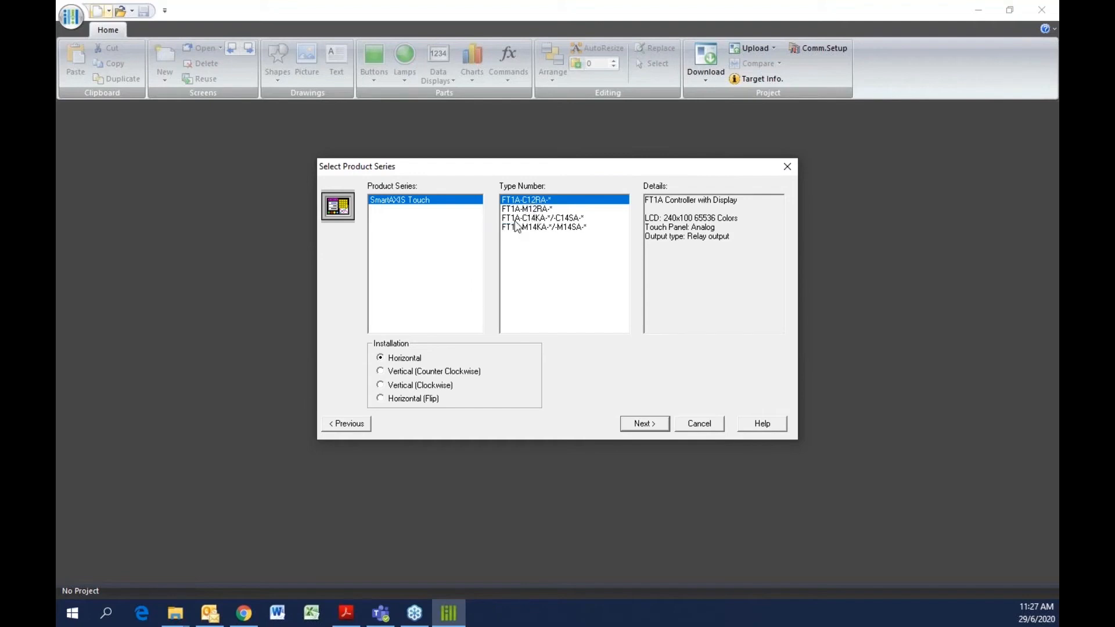
Choose the FT1A-C14KA-*/-C14SA-* type number with horizontal installation and continue
click(533, 218)
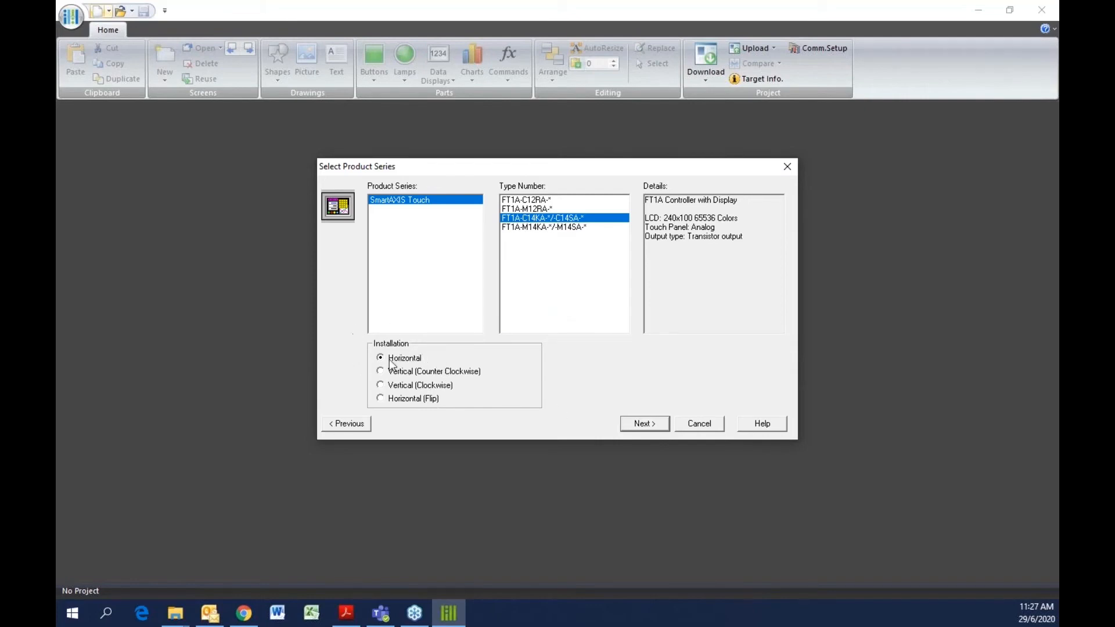
click(643, 428)
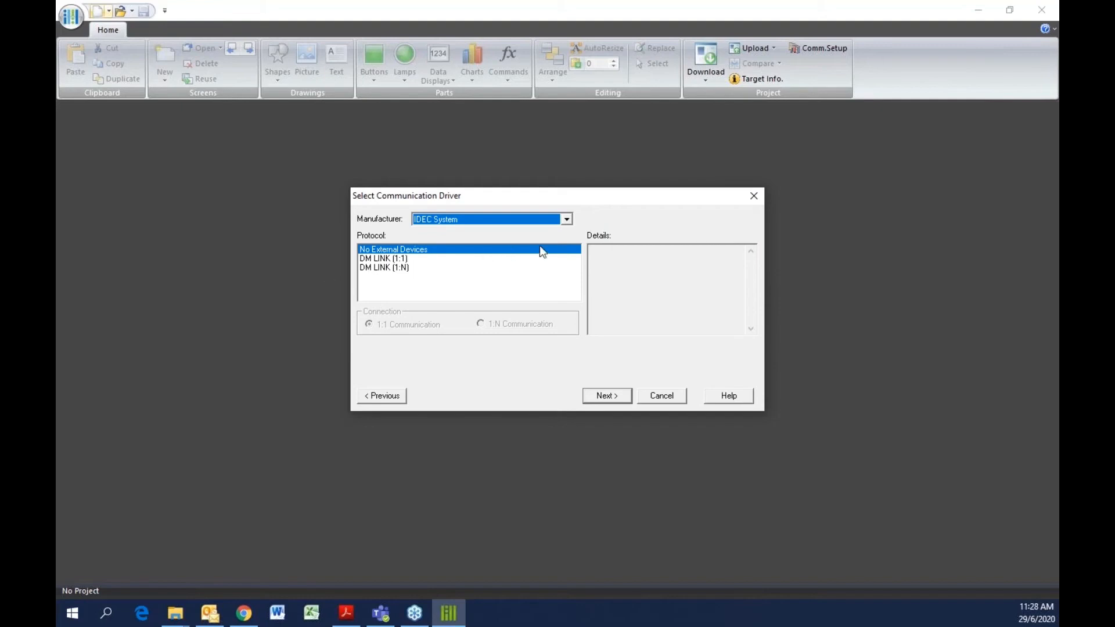
Set the manufacturer to IDEC System with No External Devices as protocol and continue
click(566, 220)
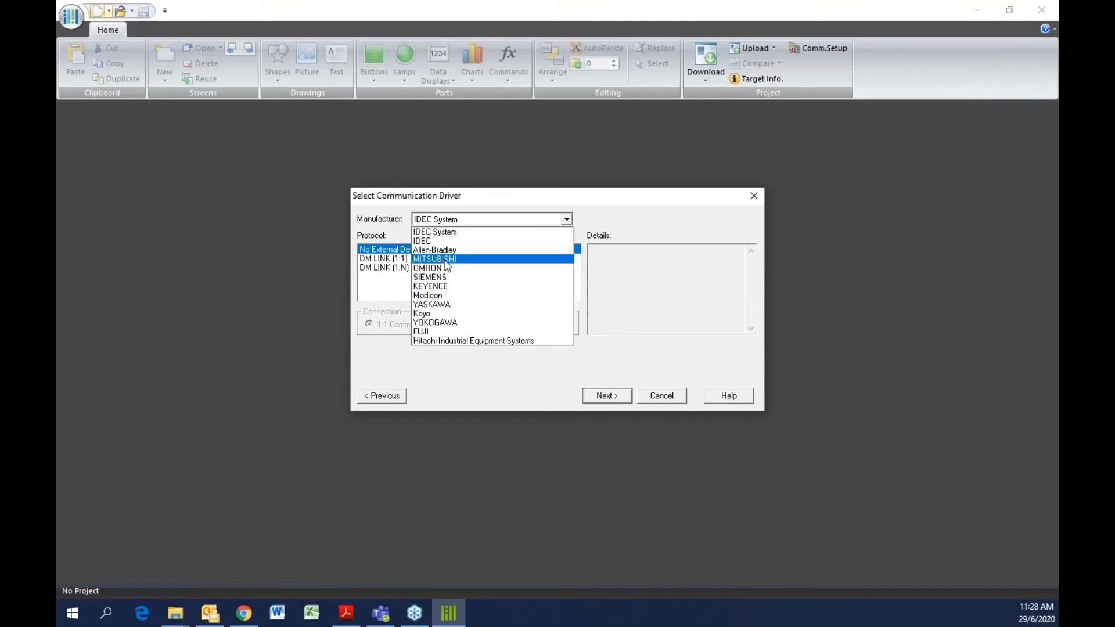
click(410, 259)
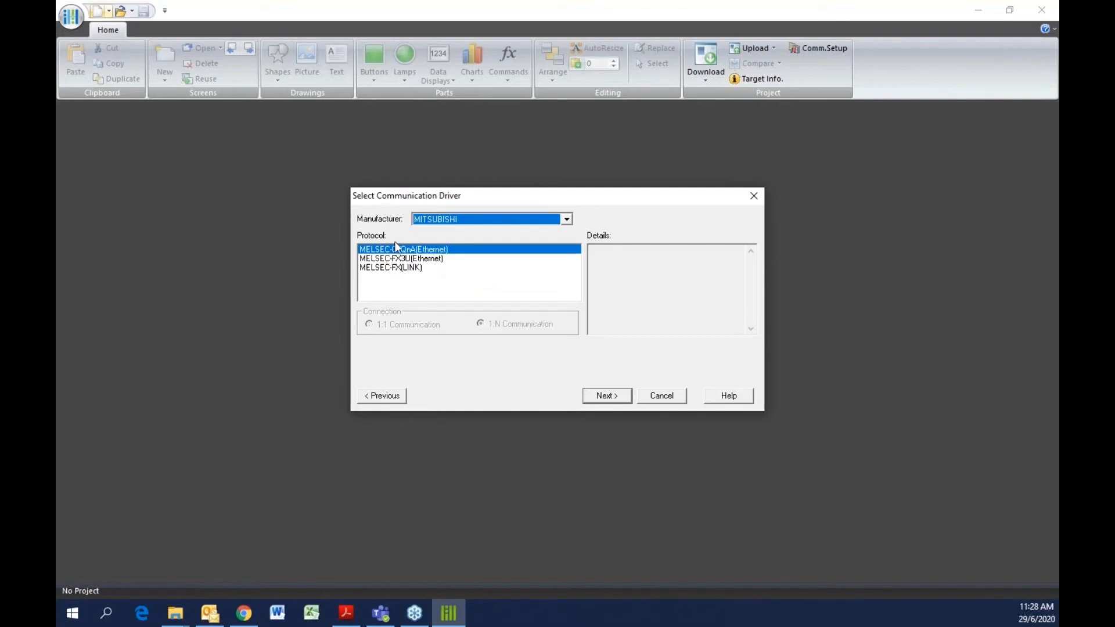
click(566, 221)
click(474, 233)
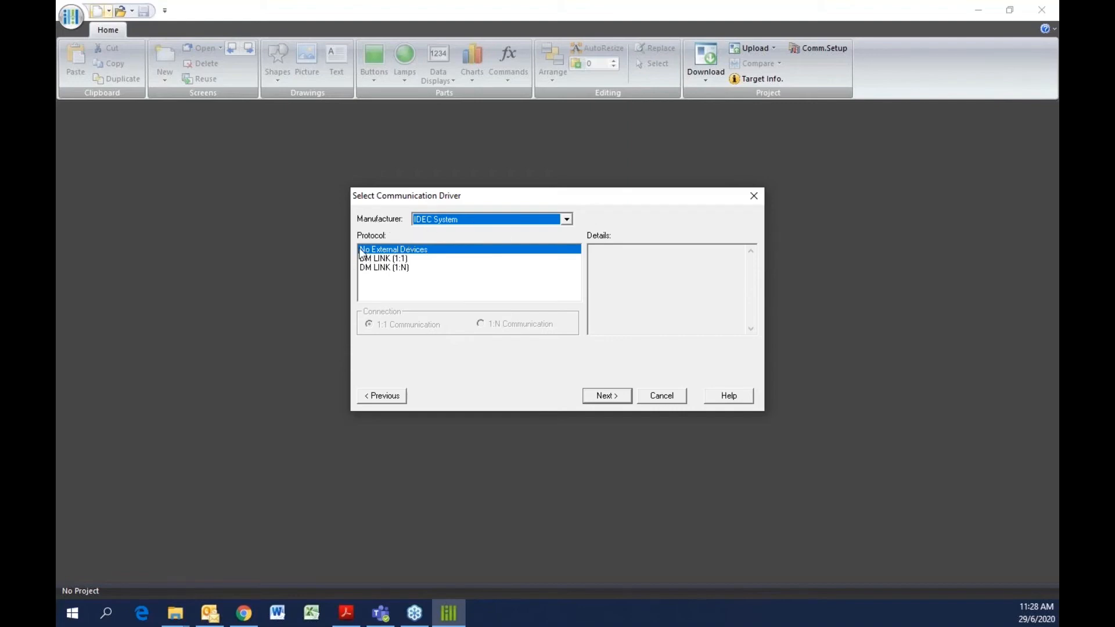
click(607, 397)
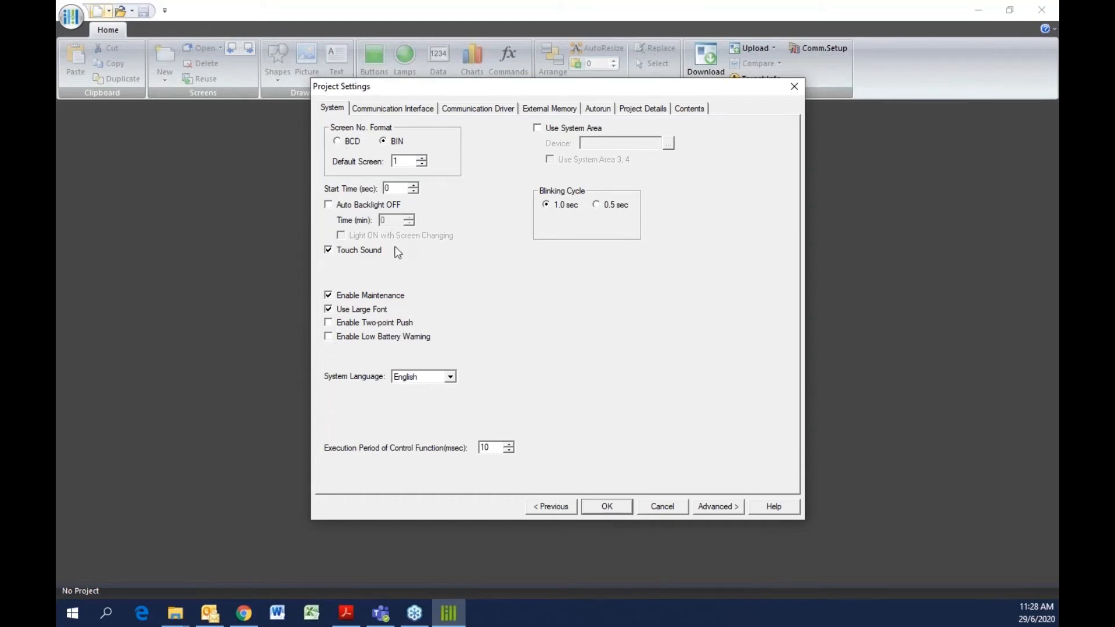
Review the communication interface and communication driver settings, then accept the project settings
click(410, 108)
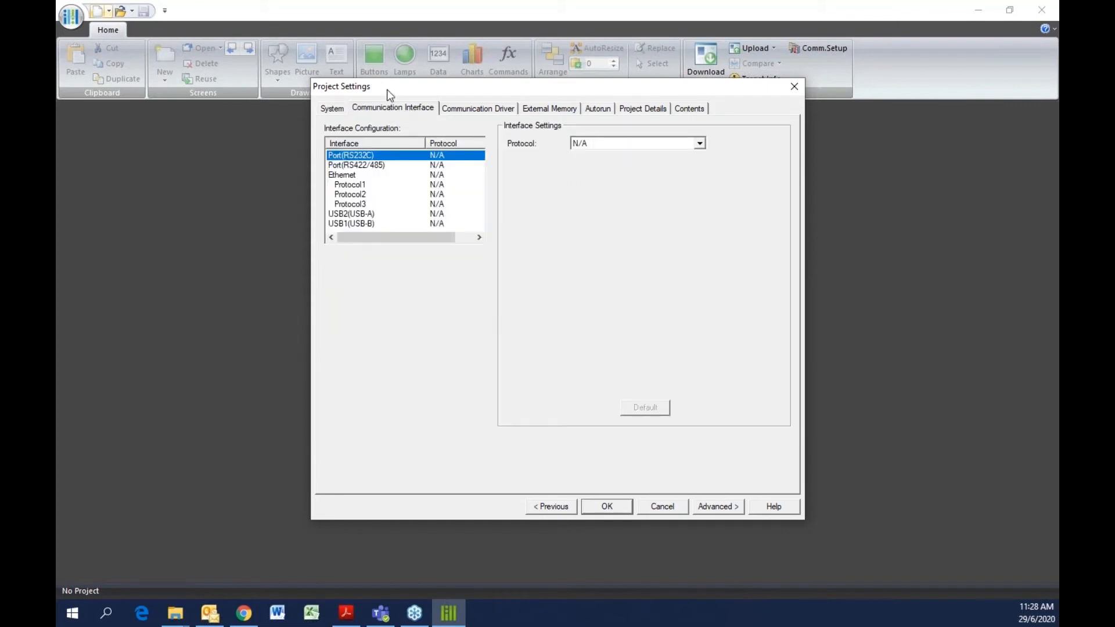
click(364, 175)
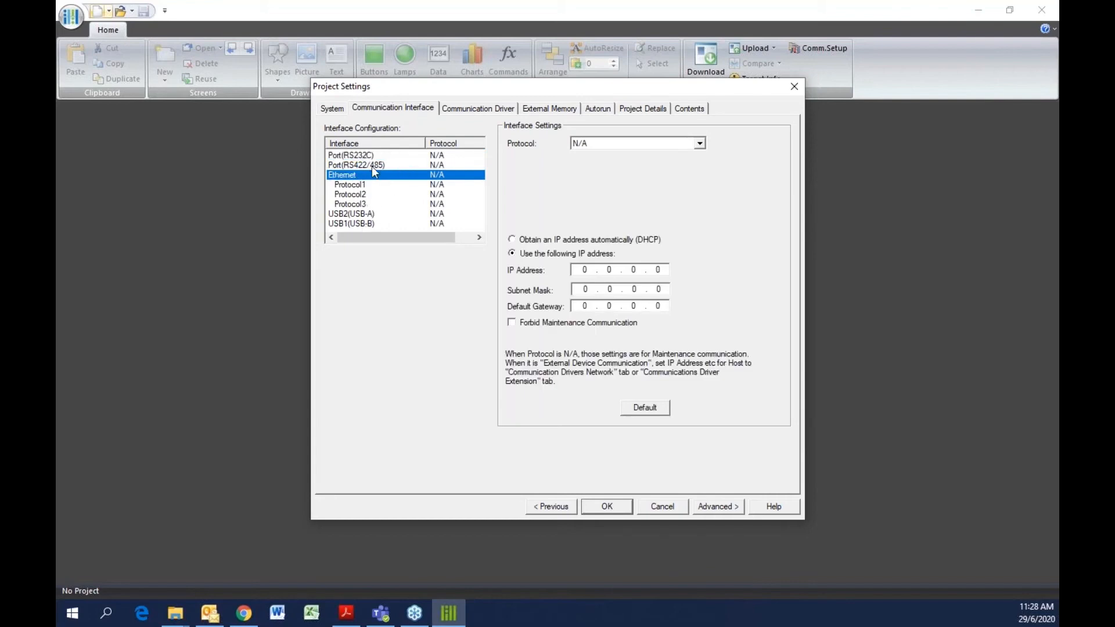
click(372, 166)
click(388, 156)
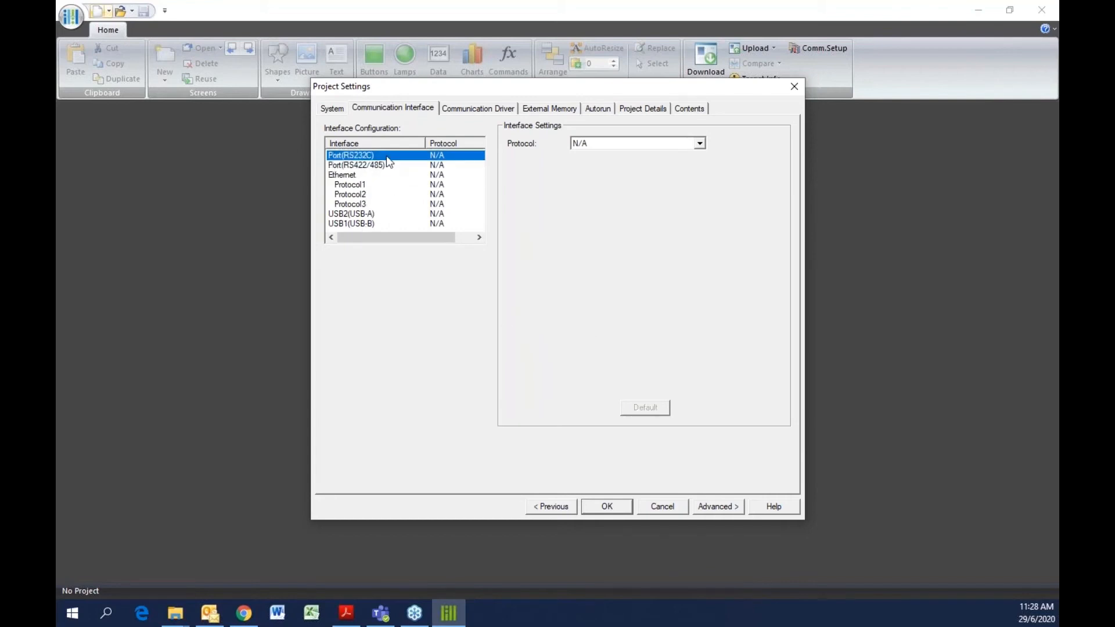
click(487, 104)
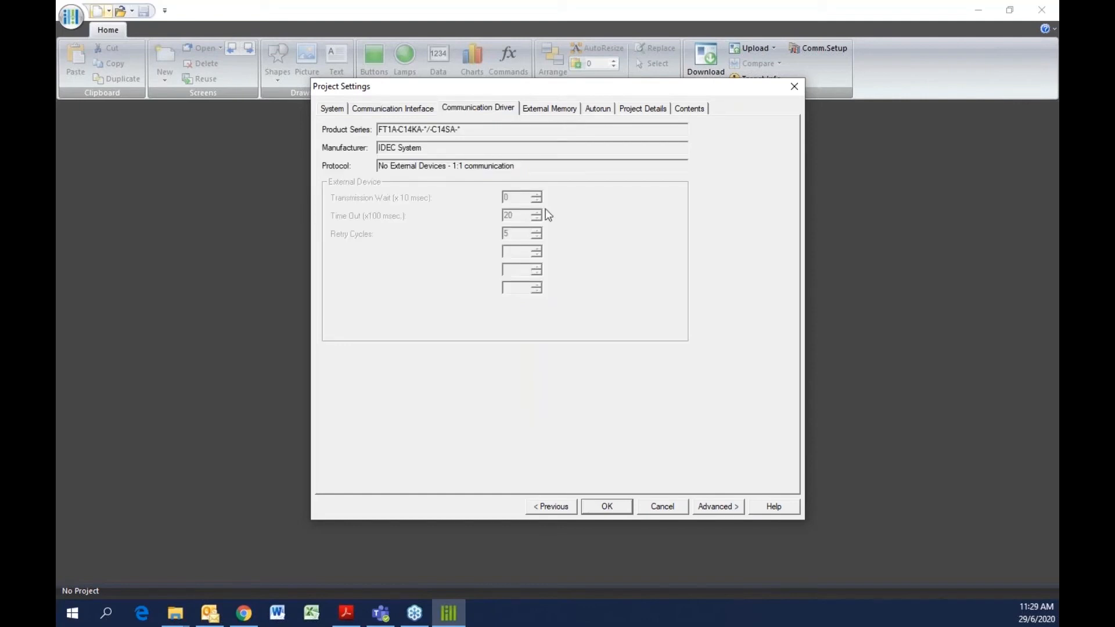
click(605, 508)
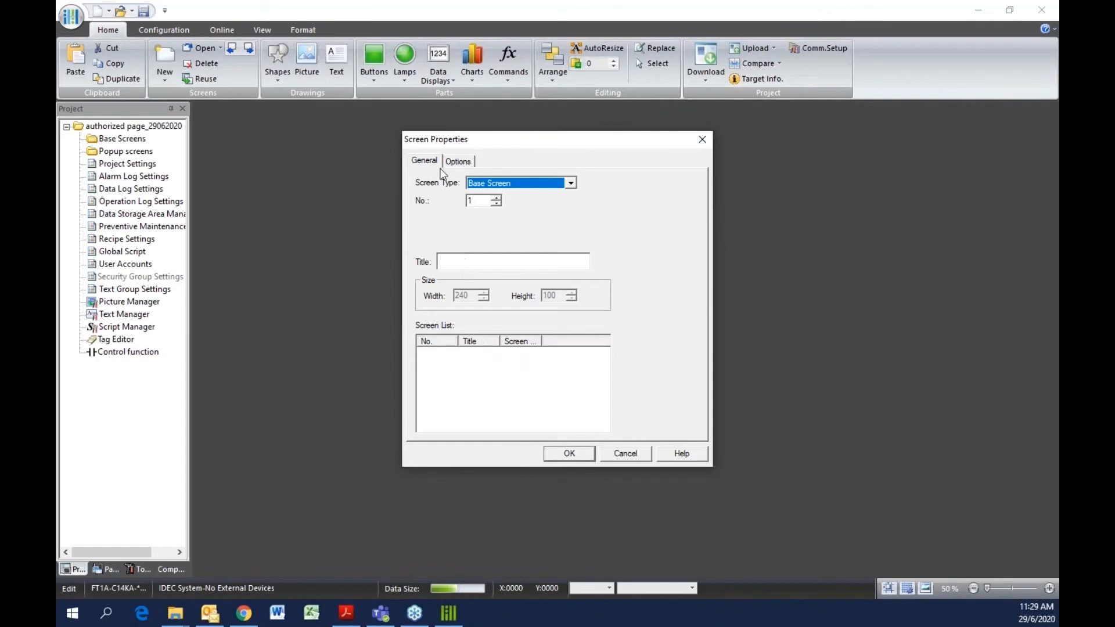
Create the first base screen titled main page
click(461, 261)
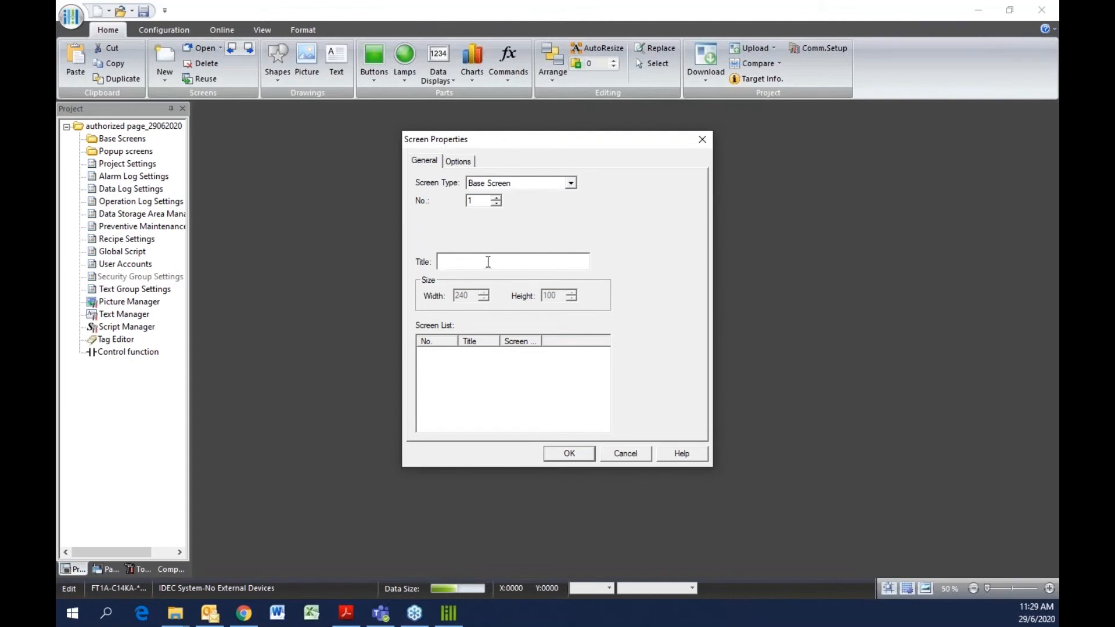
text(main scree)
key(BackSpace)
key(BackSpace)
key(BackSpace)
key(BackSpace)
key(BackSpace)
text(page)
click(577, 449)
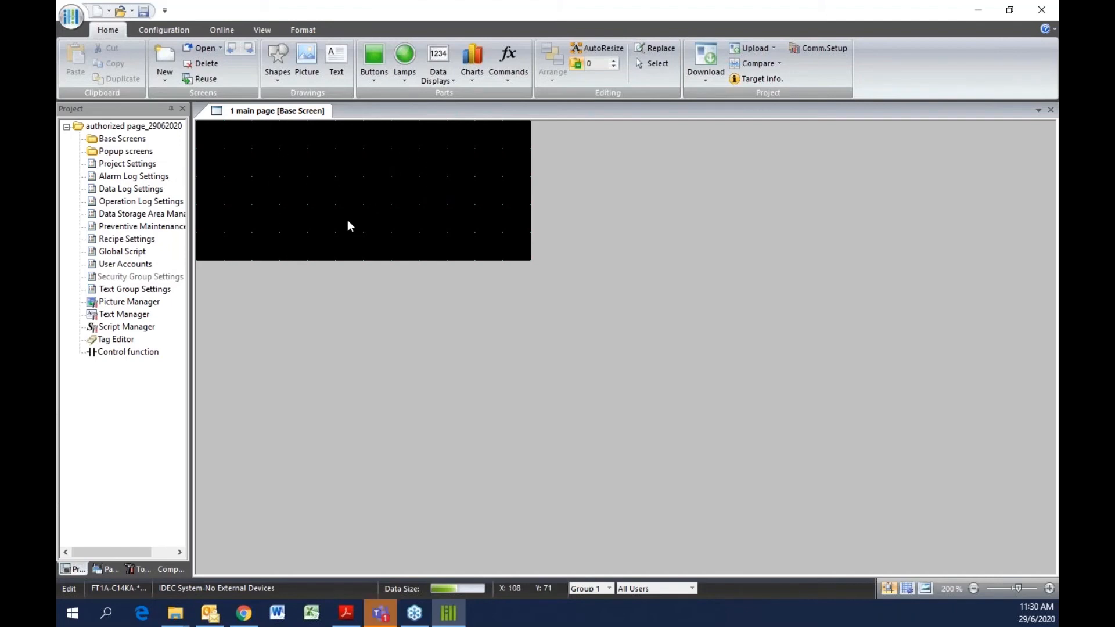
Add a second base screen titled production target
click(128, 139)
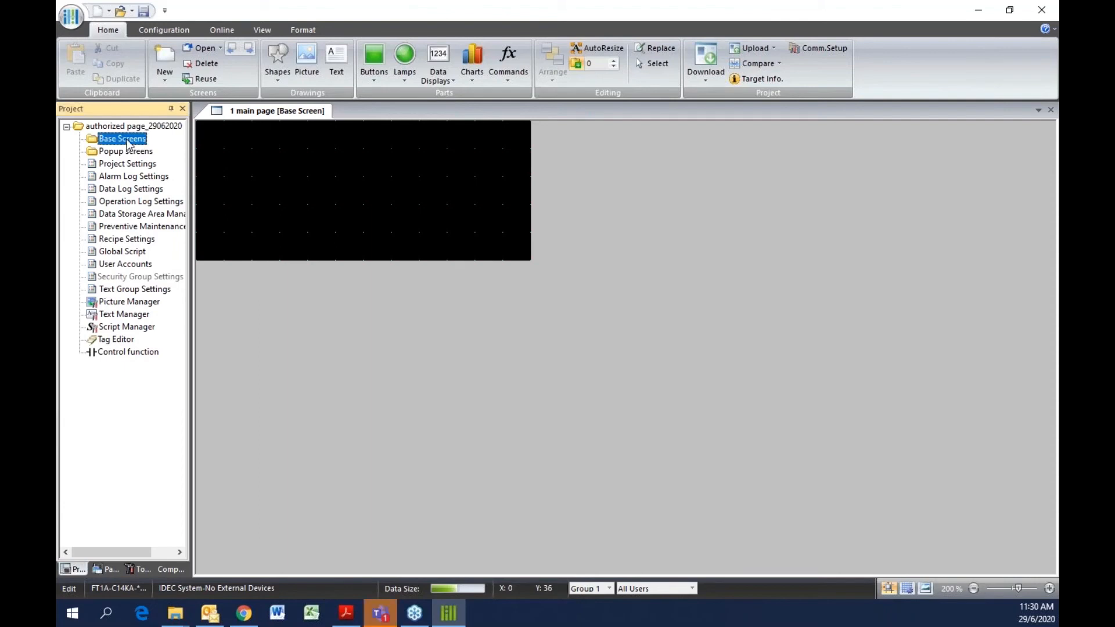
right_click(128, 139)
click(159, 150)
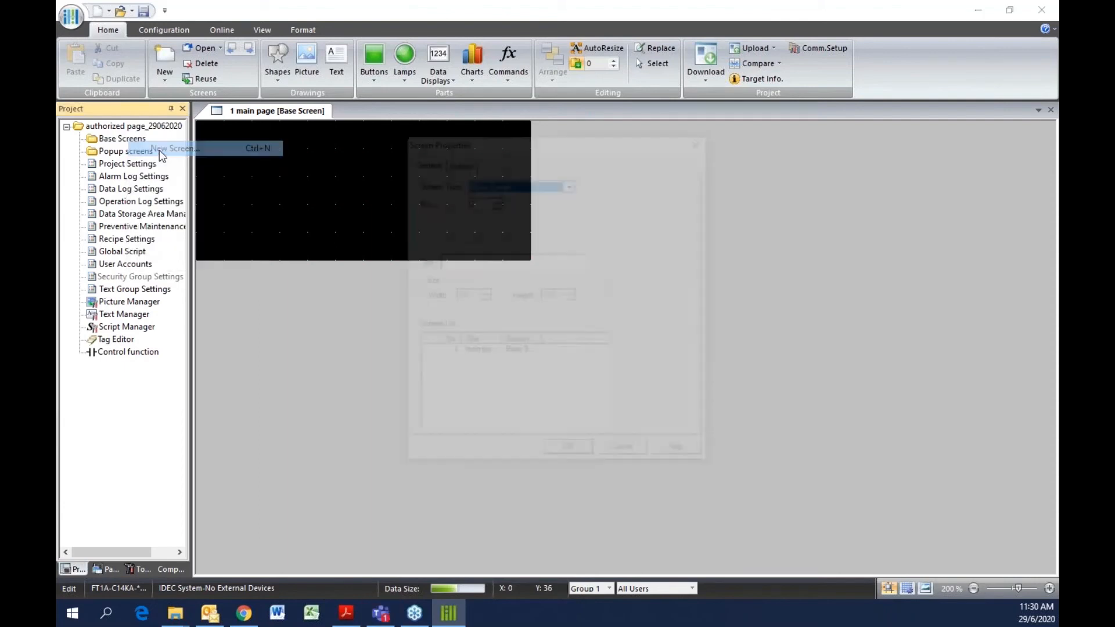
click(458, 259)
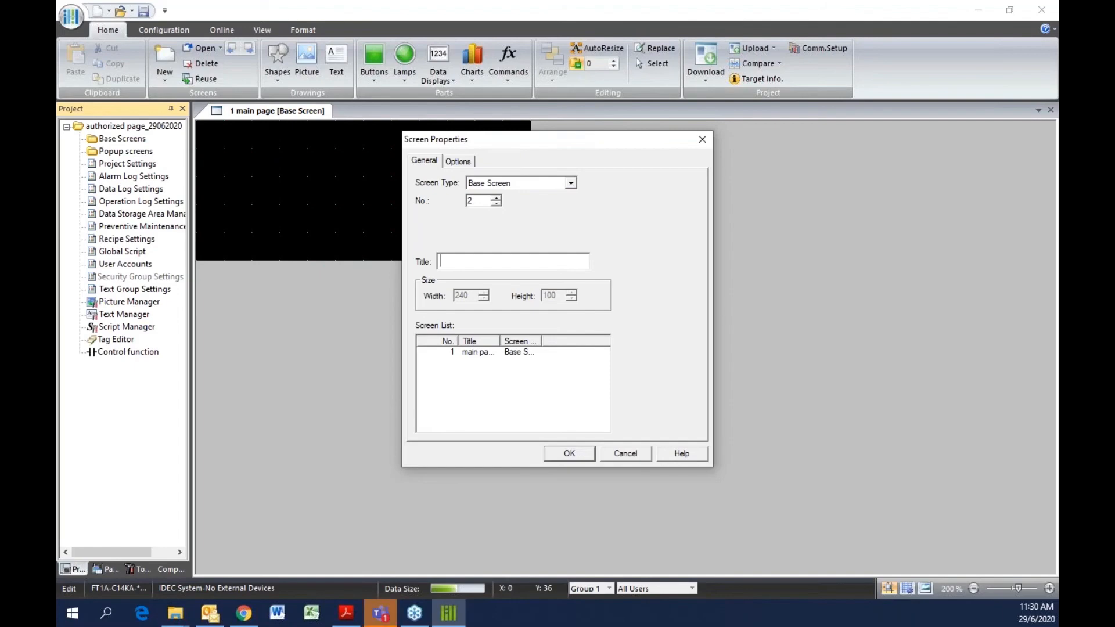
text(prod)
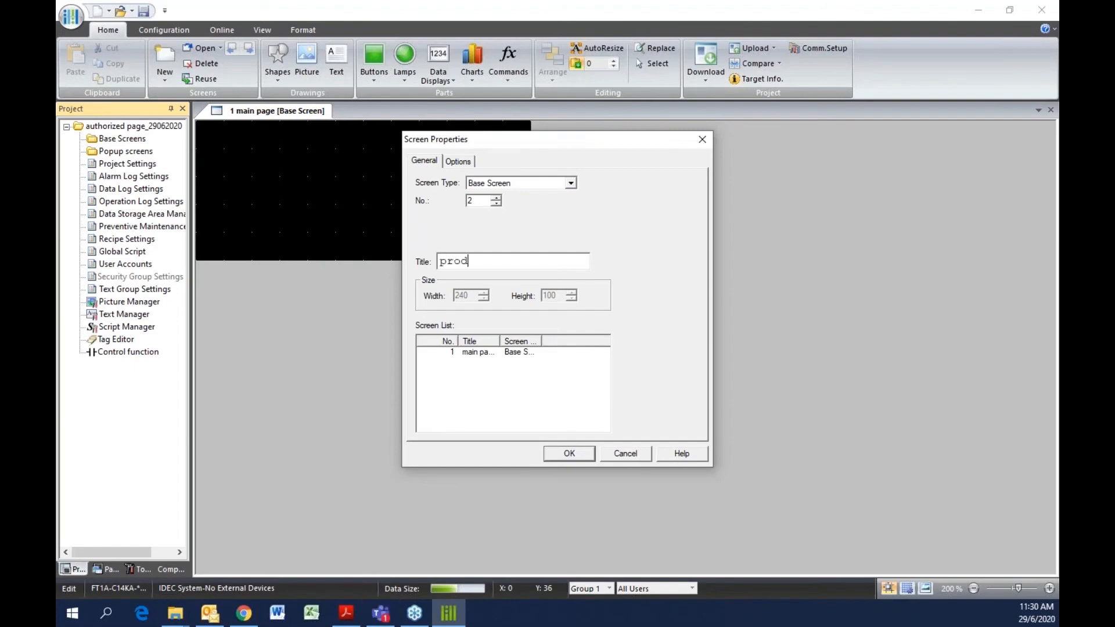
text(uction)
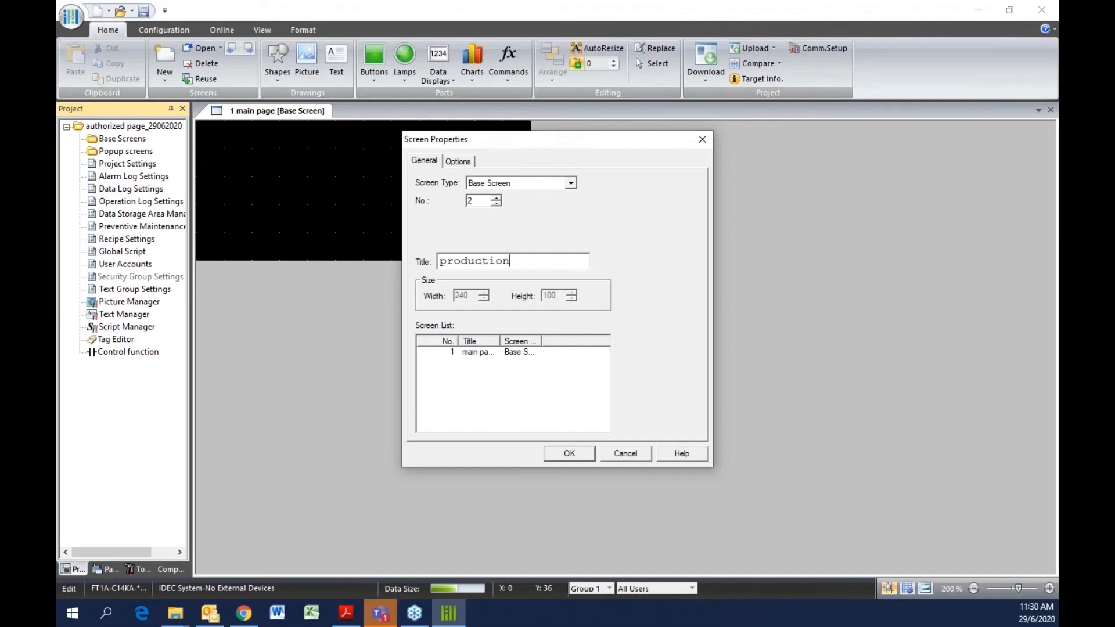
text( target)
click(569, 453)
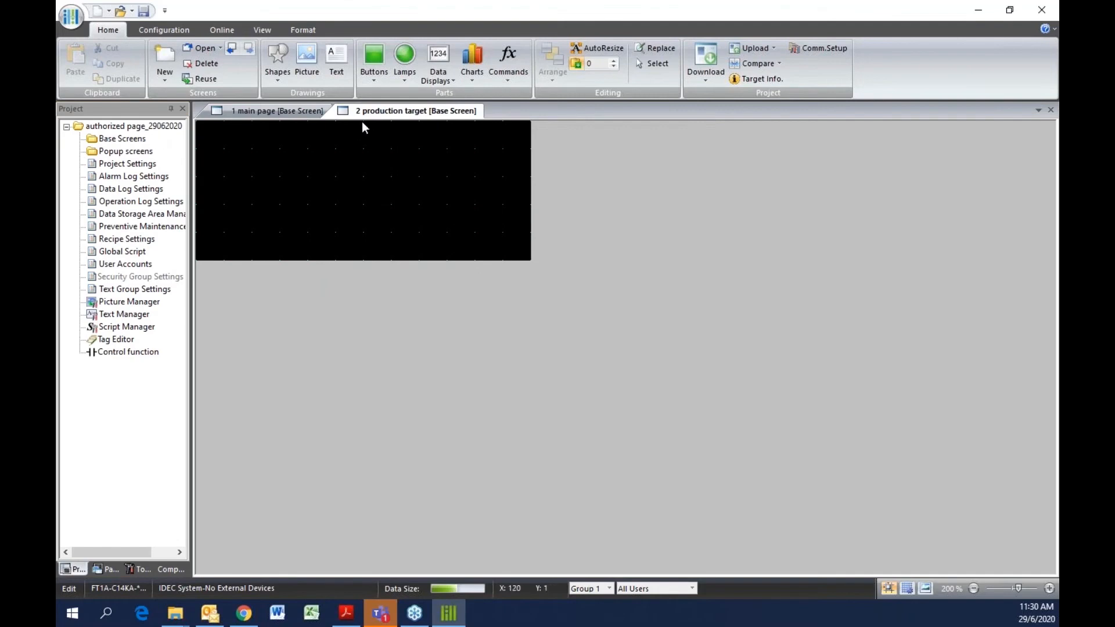
Save the project and open the main page screen from the Base Screens folder
click(143, 12)
click(106, 140)
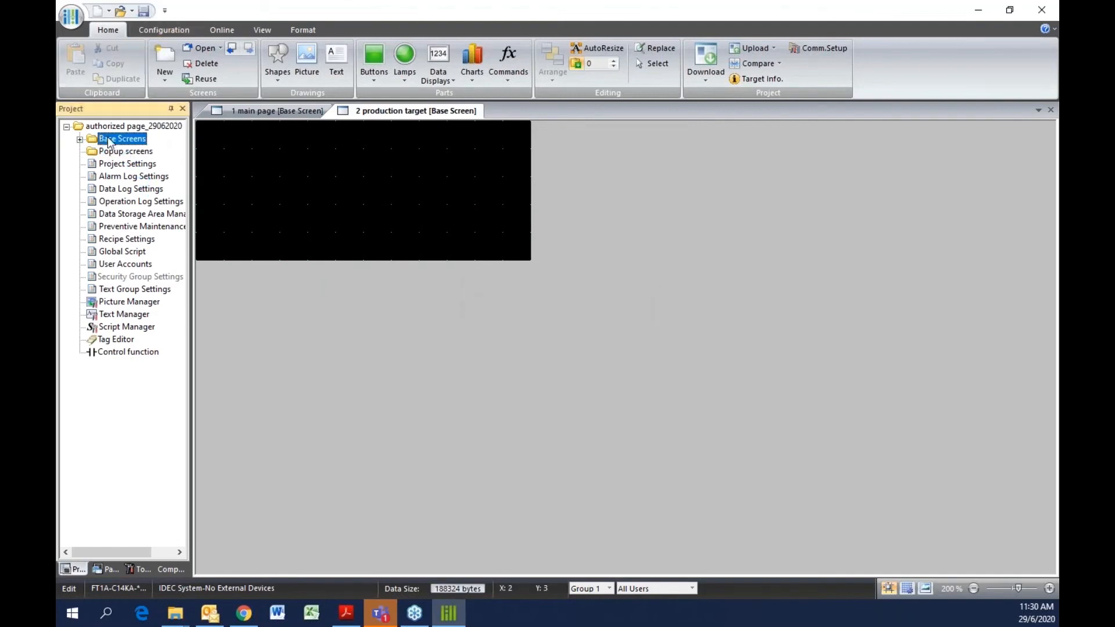
click(80, 141)
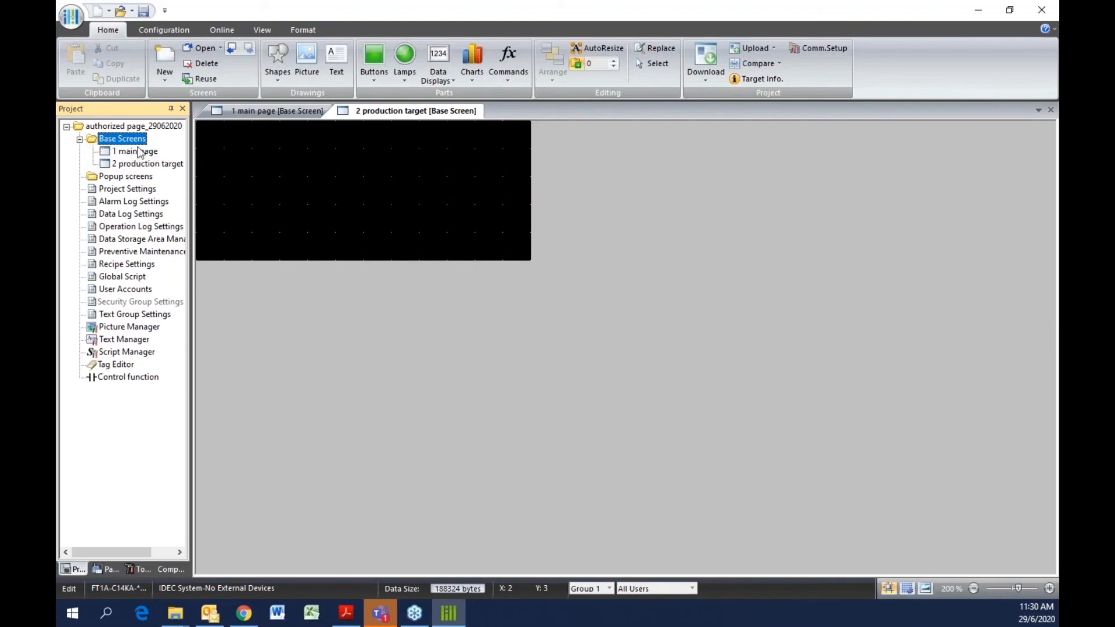
click(139, 153)
click(143, 168)
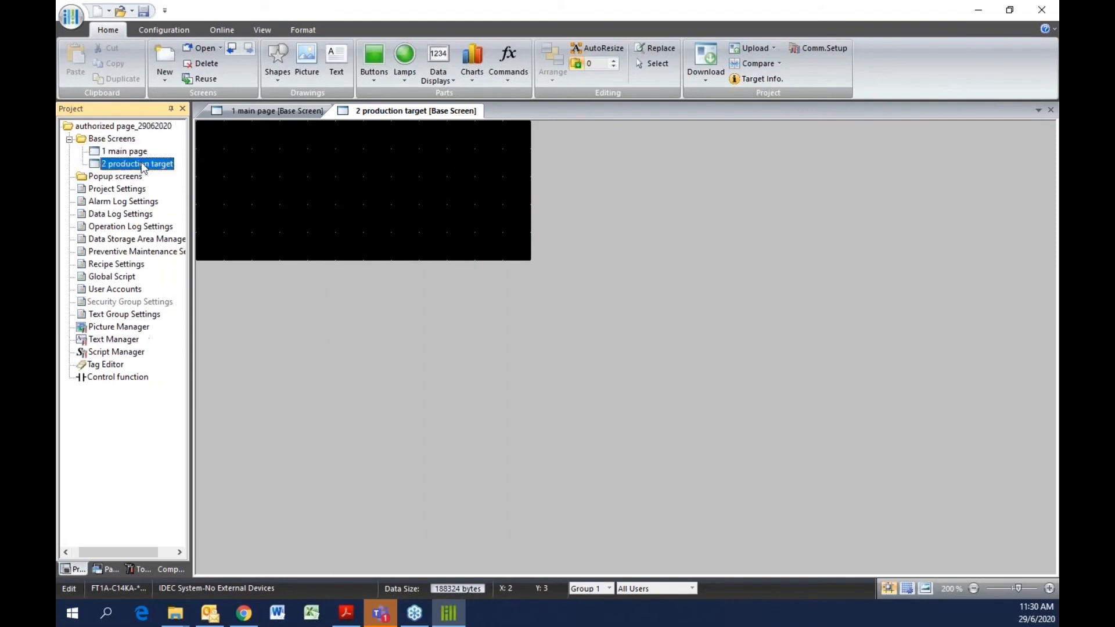
double_click(130, 151)
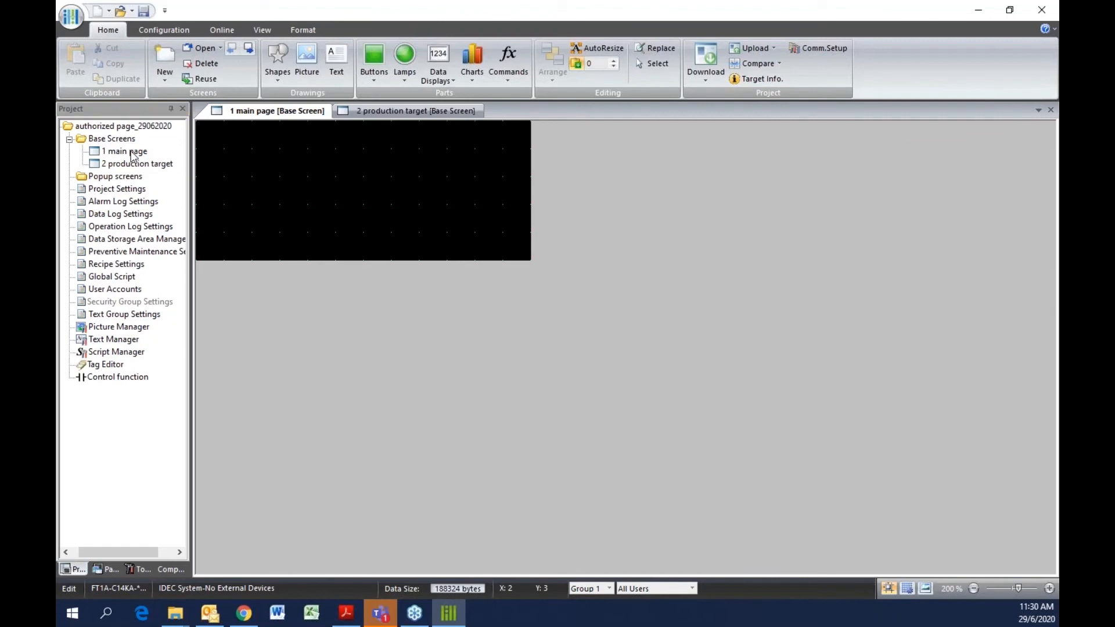
Draw a Goto Screen Button across the middle of the main page
click(375, 78)
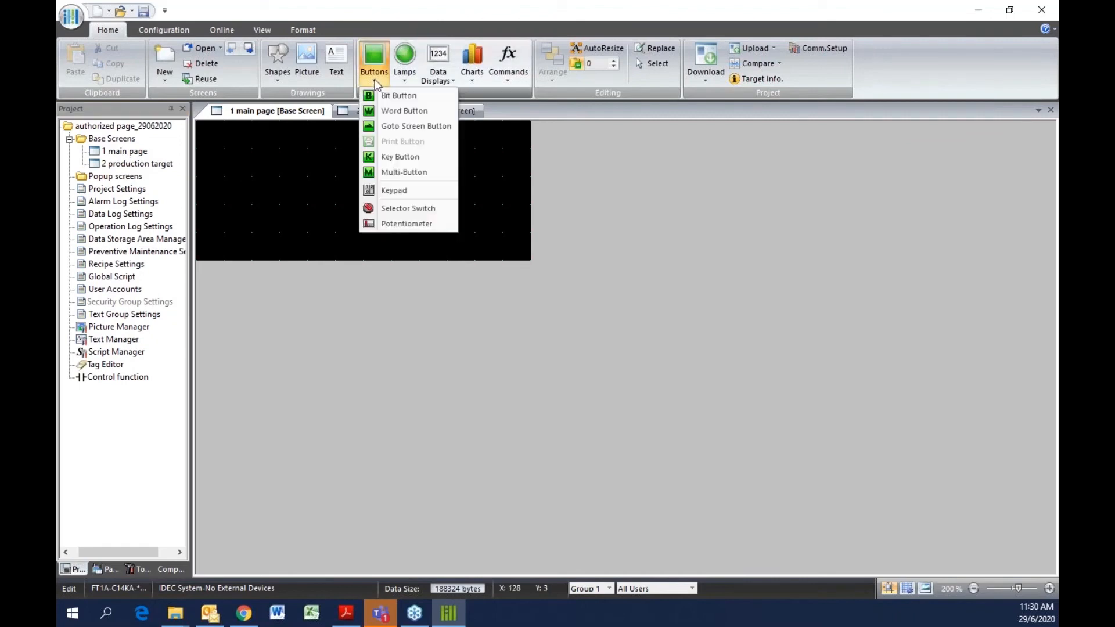
click(385, 126)
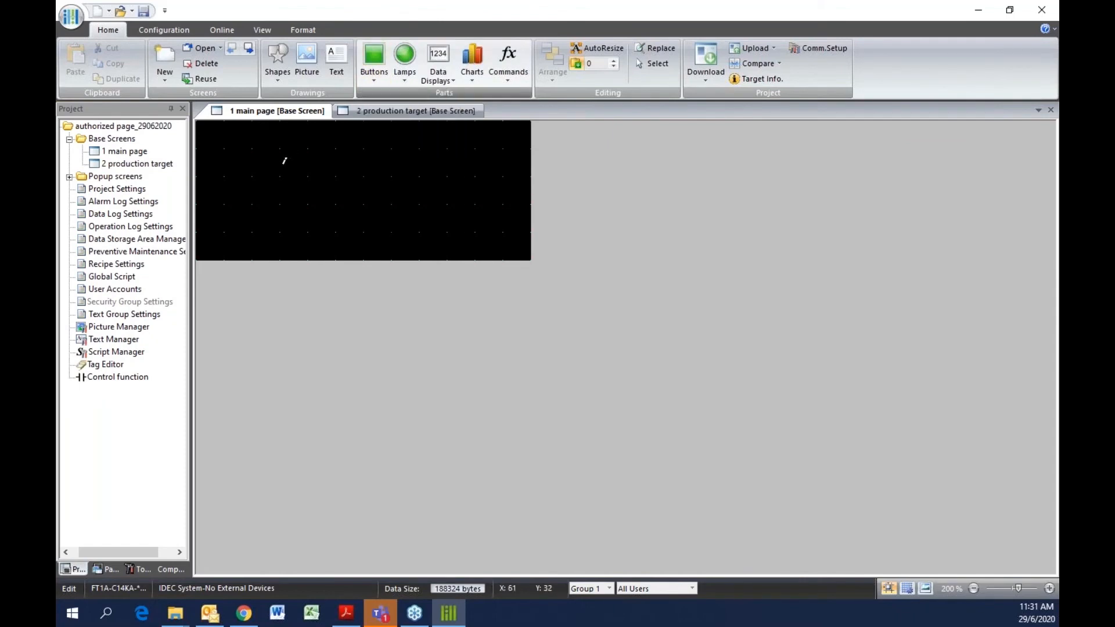
drag(279, 177, 440, 208)
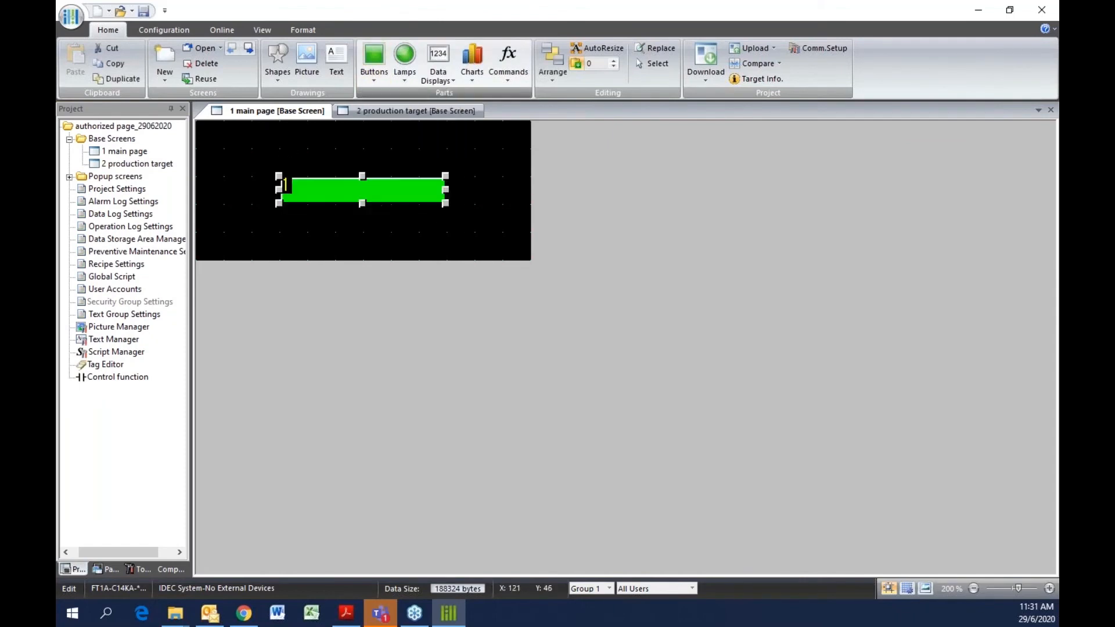
Set the button to switch to base screen 2 and name it Production target
double_click(368, 191)
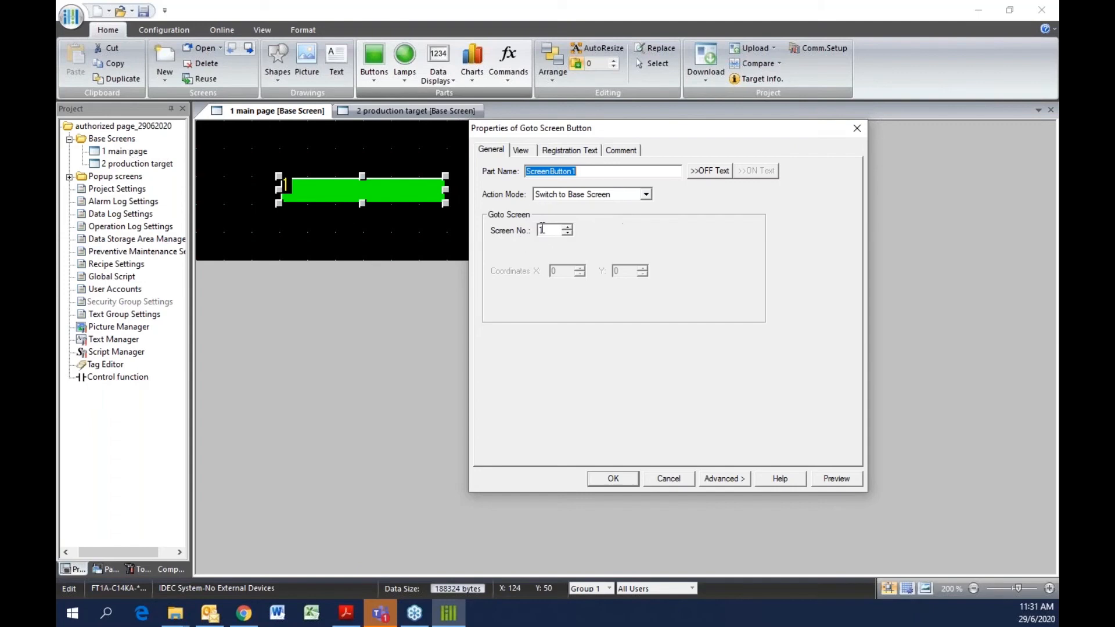
click(567, 227)
drag(589, 170, 505, 168)
text(Product)
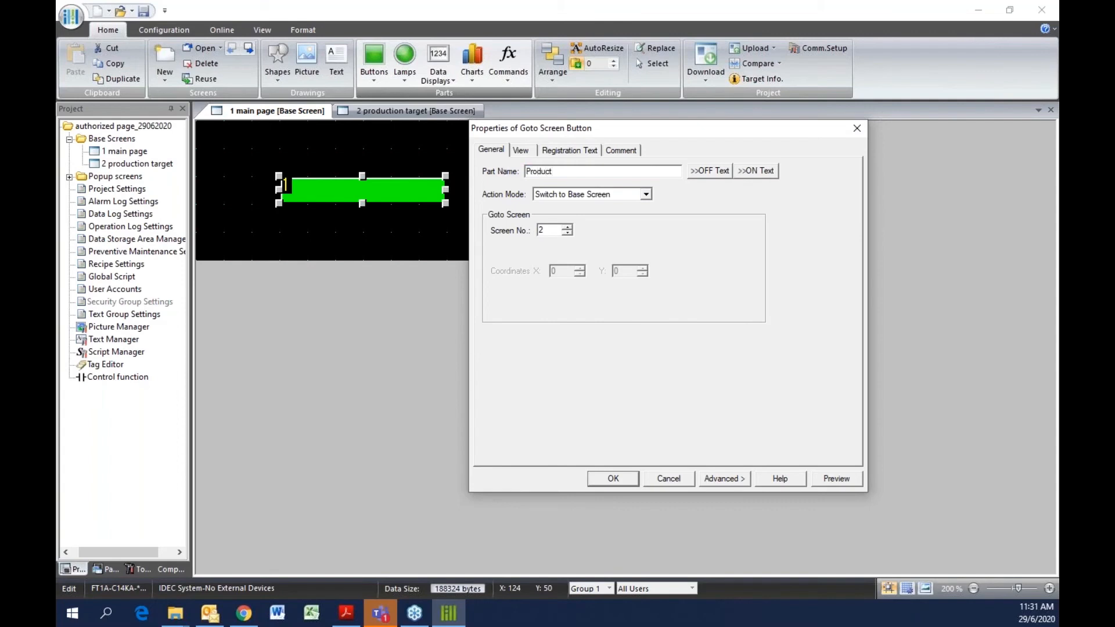
text(ion targ)
key(Tab)
key(Tab)
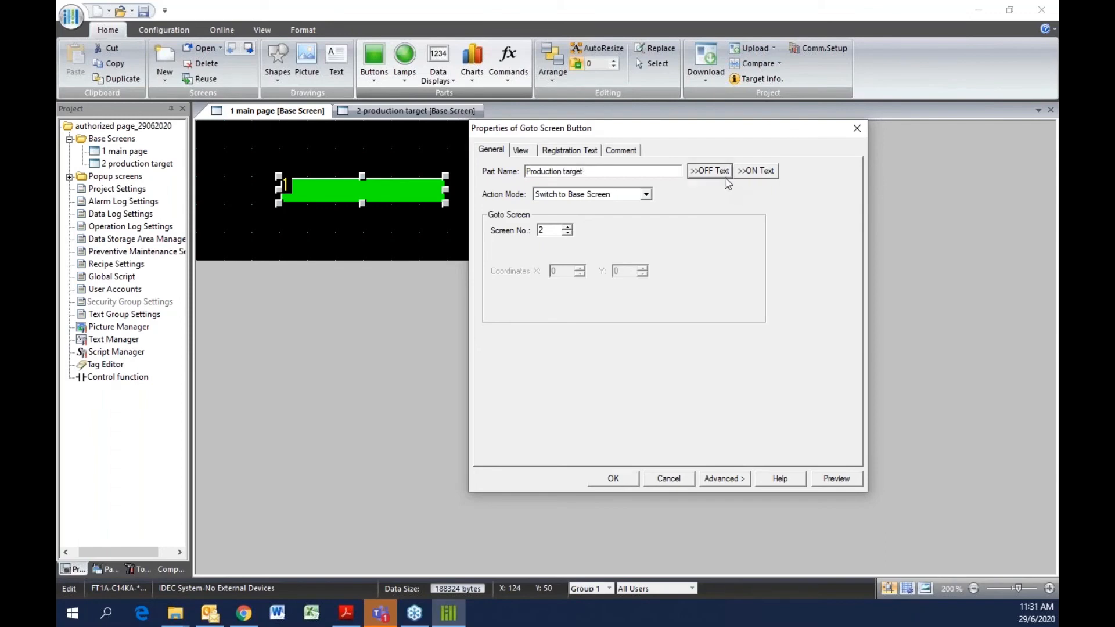
click(613, 478)
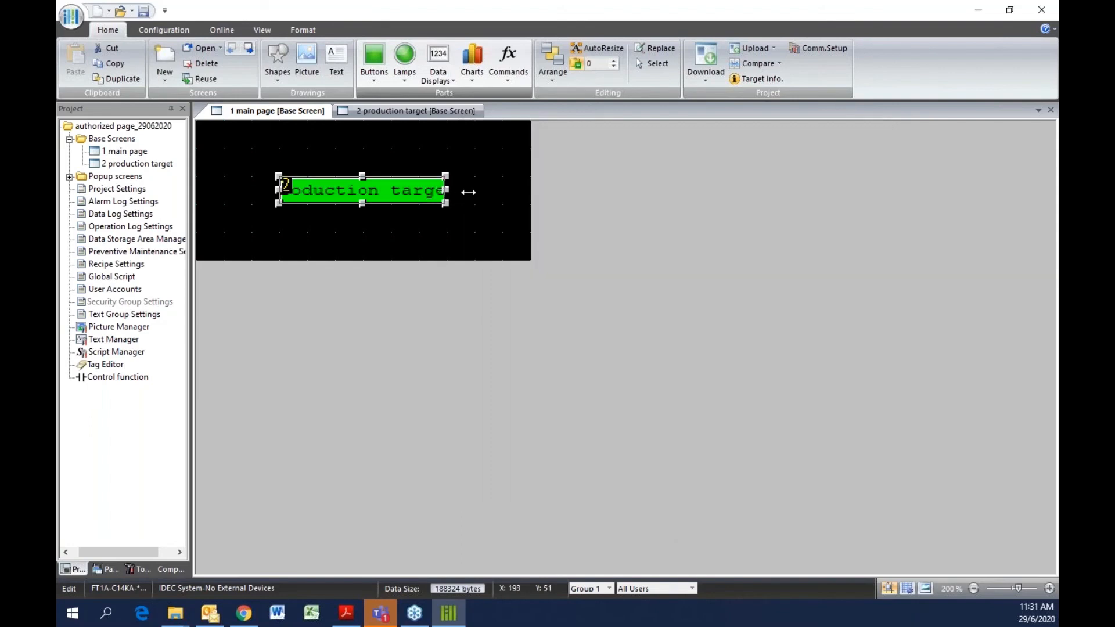
Widen the button so its label fits and nudge it into place
drag(468, 192, 473, 190)
mouse_move(400, 189)
mouse_down()
mouse_move(399, 161)
mouse_move(386, 180)
mouse_up()
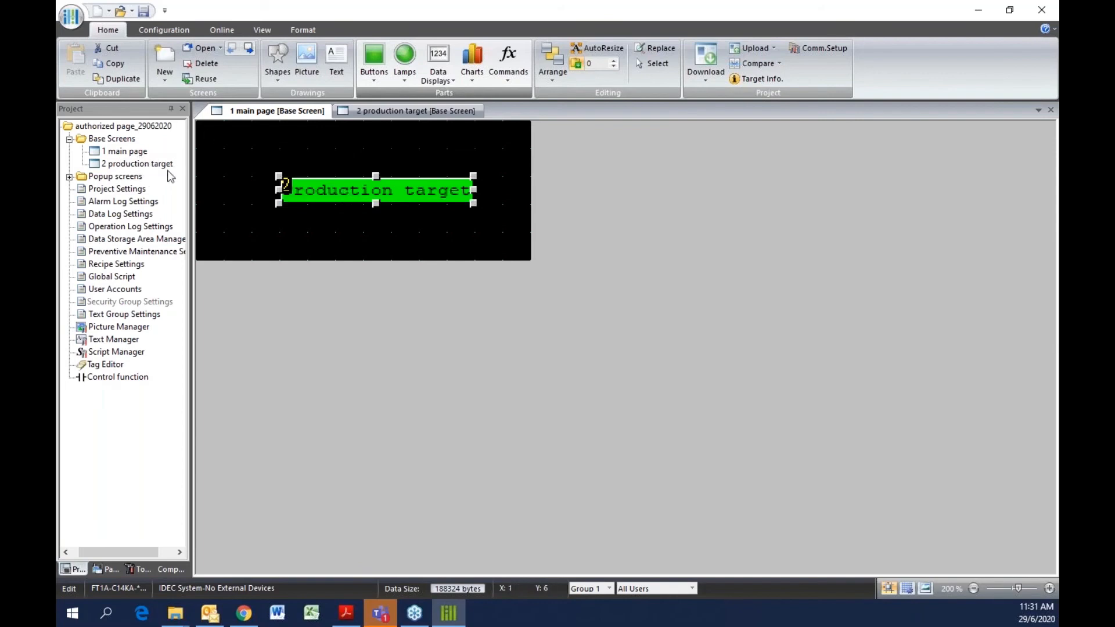
Open the production target screen
double_click(152, 164)
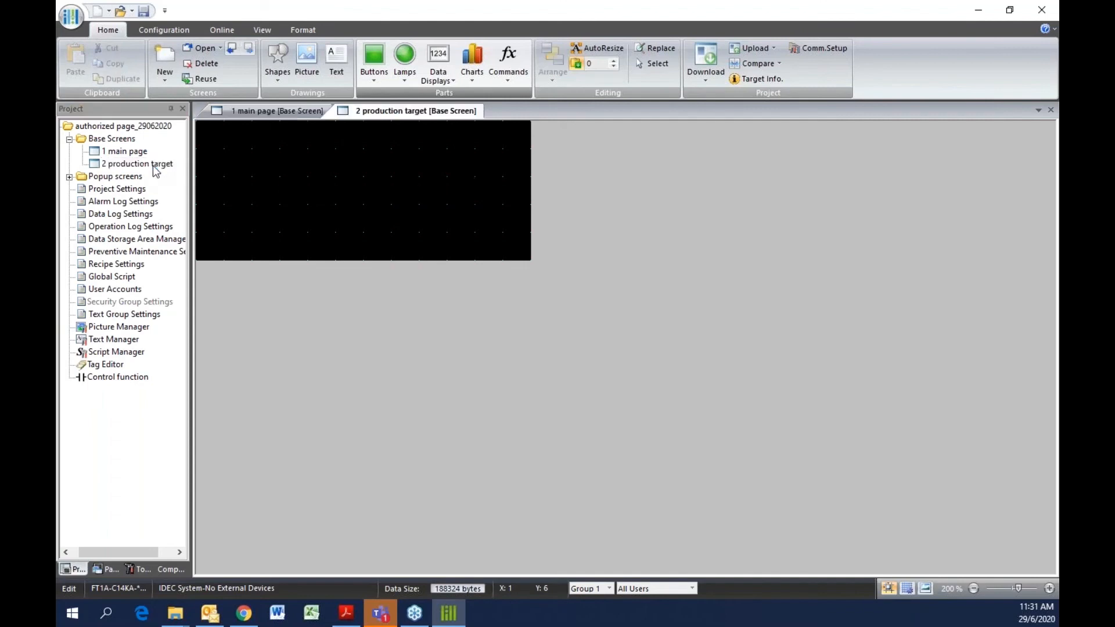
Place a Numerical Input on the production target screen
click(433, 75)
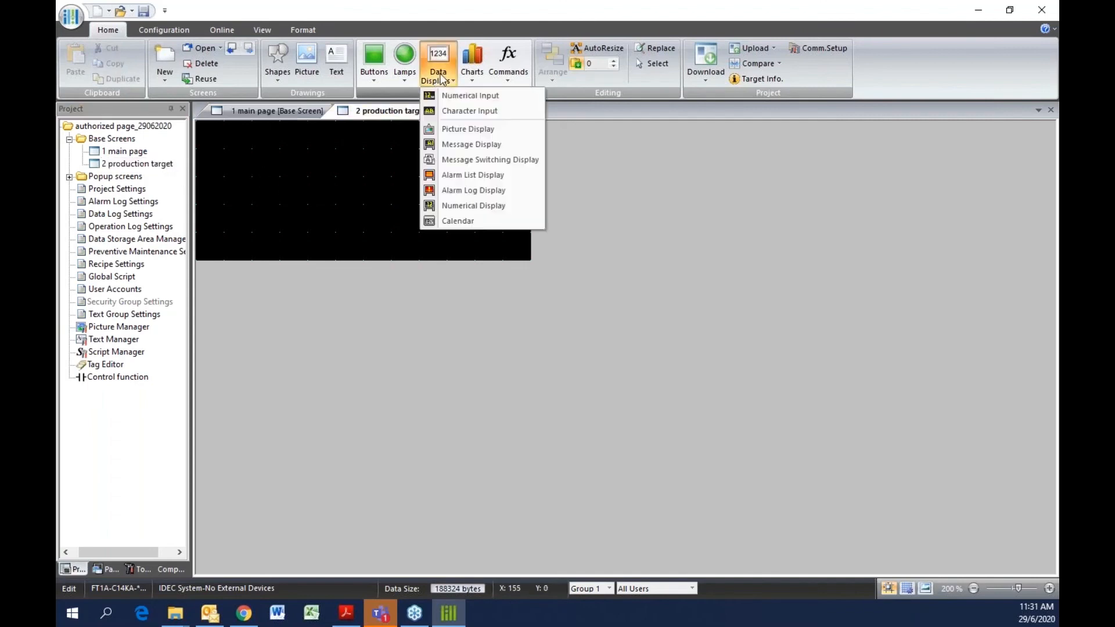
click(459, 97)
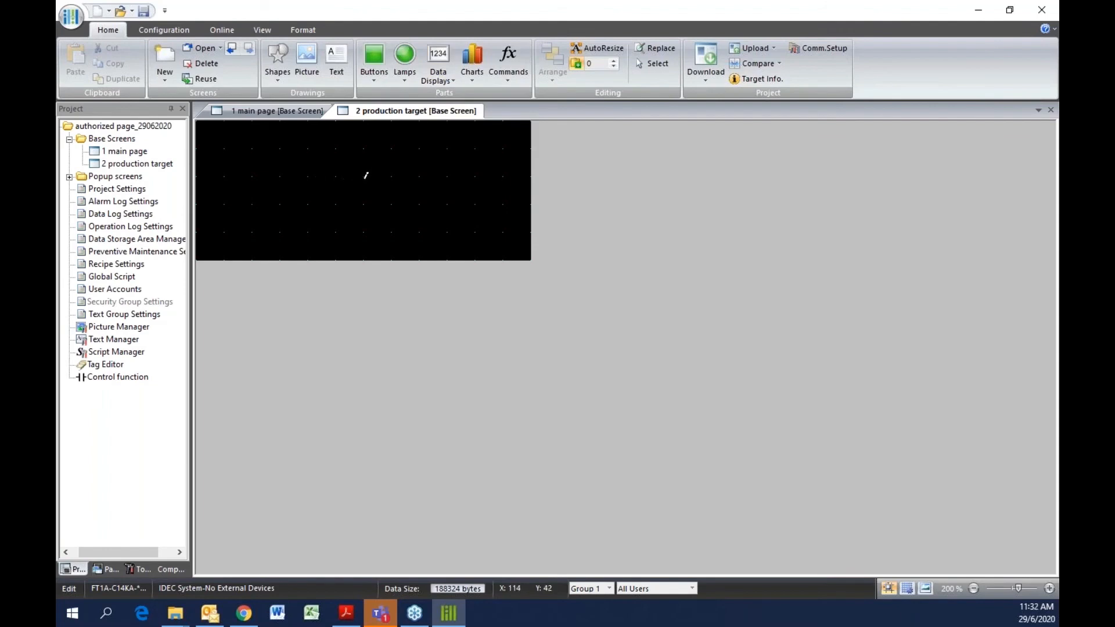
click(366, 175)
mouse_move(448, 235)
mouse_down()
mouse_move(520, 194)
mouse_move(431, 231)
mouse_up()
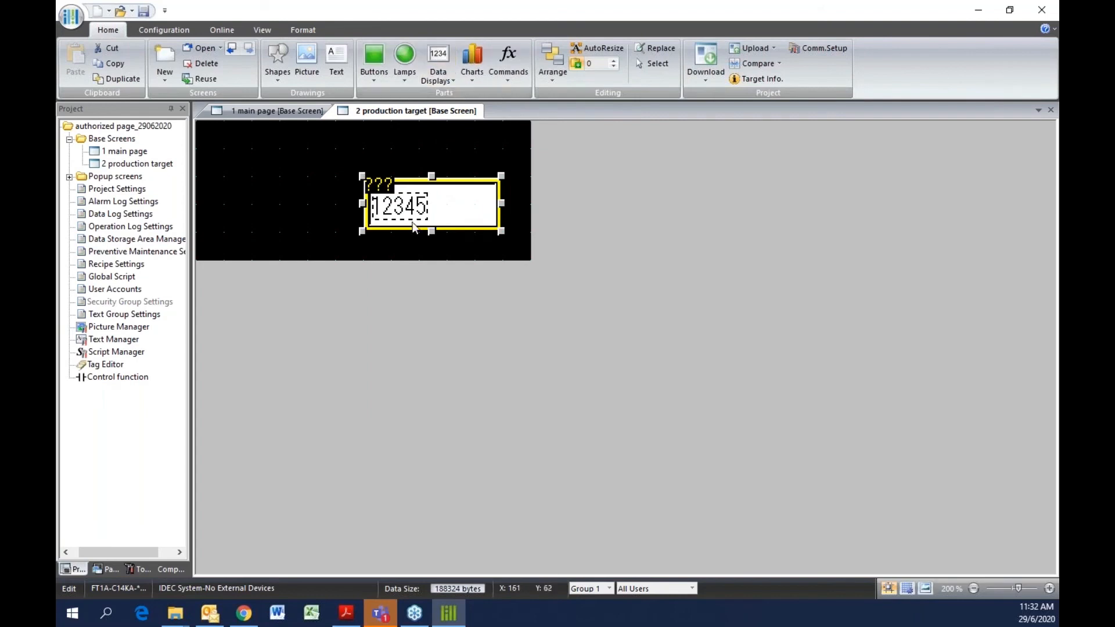
Name the numerical input production target and set its destination device to internal register #D 0
double_click(417, 206)
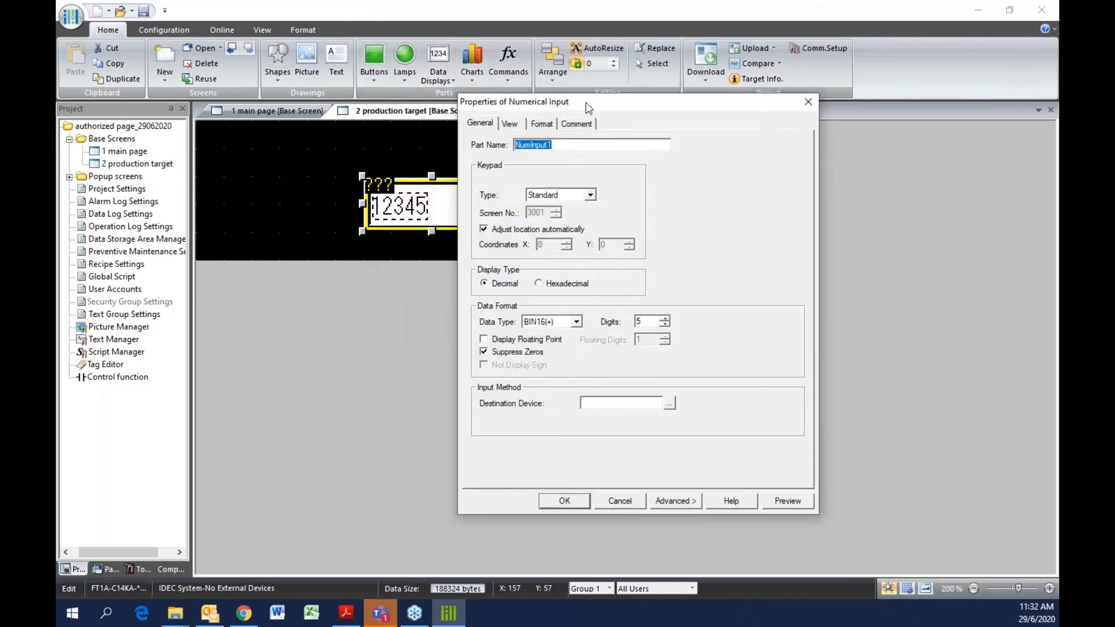
drag(588, 107, 639, 114)
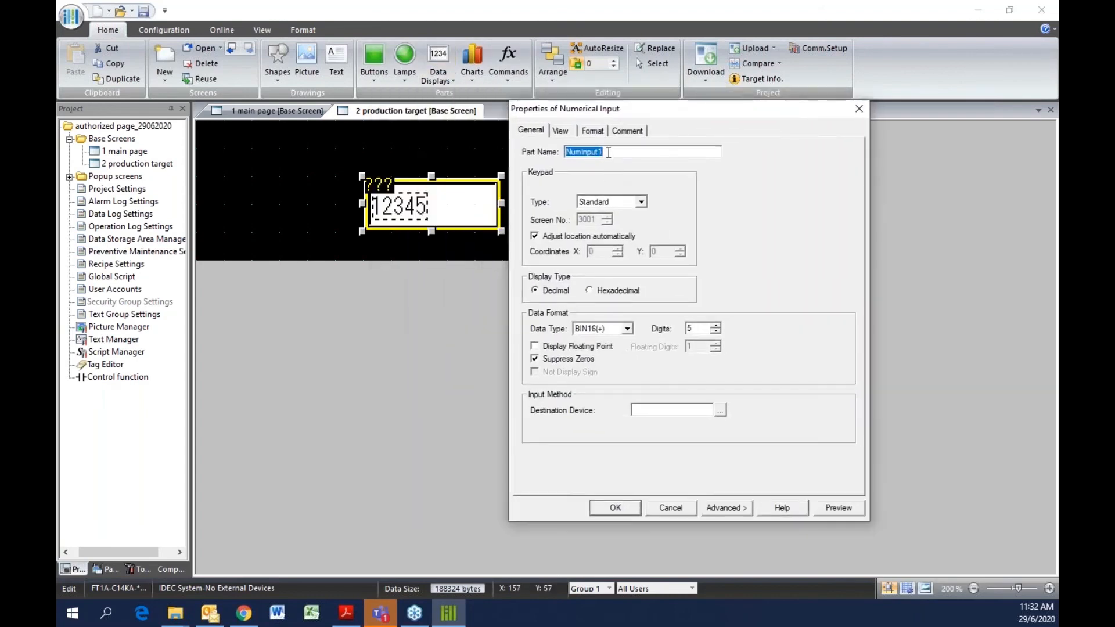
text(production target)
click(720, 410)
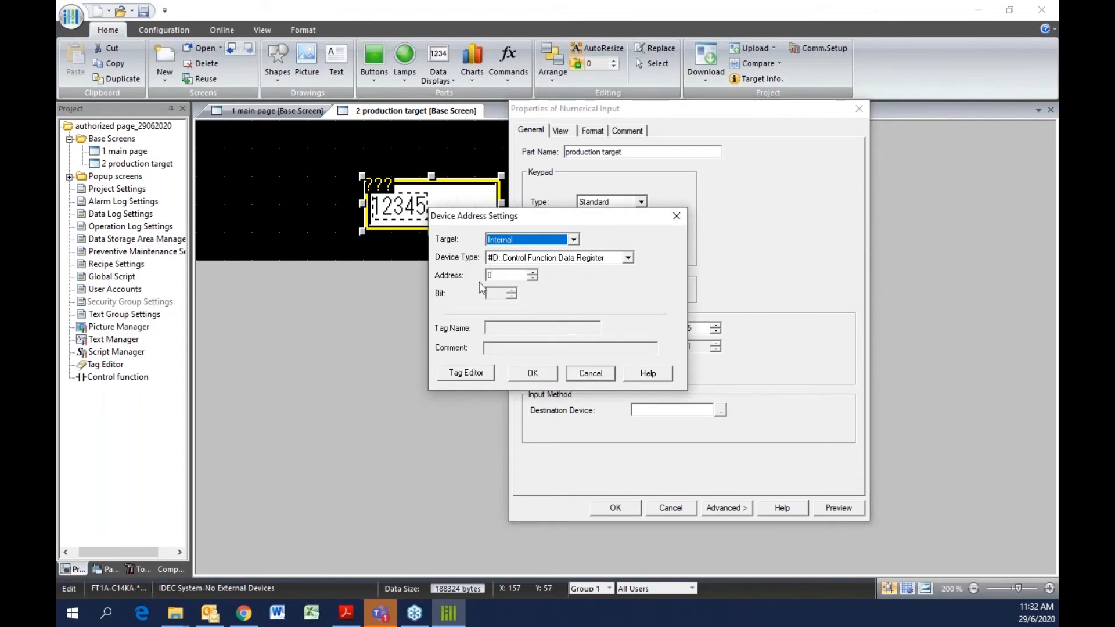
click(524, 373)
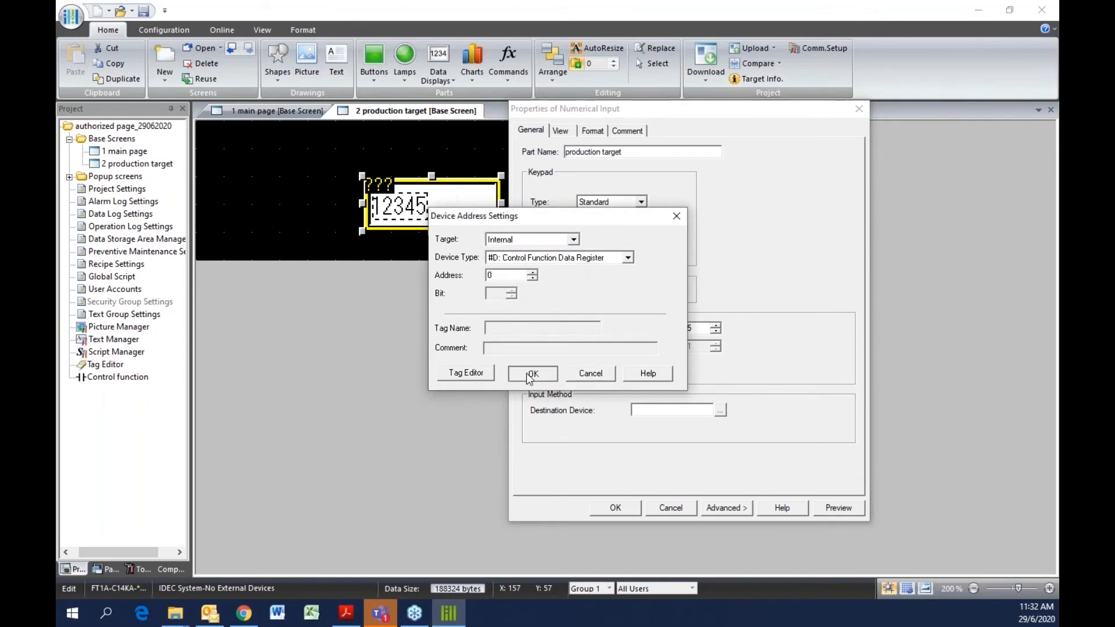
click(614, 508)
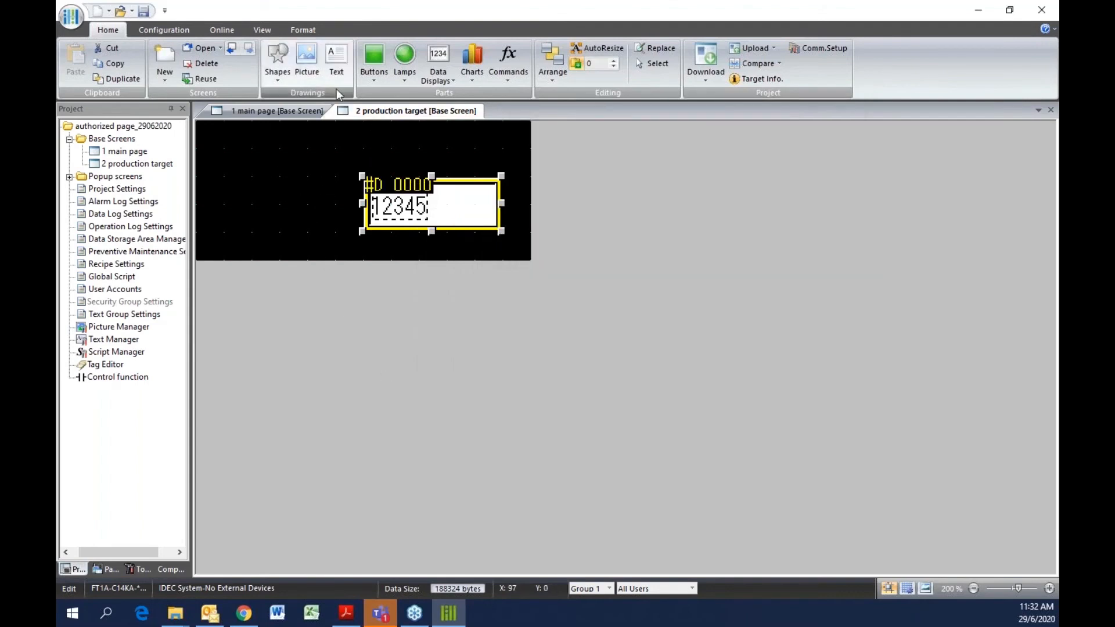
Add a text label reading production target to the left of the numerical input
click(336, 67)
drag(225, 176, 342, 231)
click(425, 286)
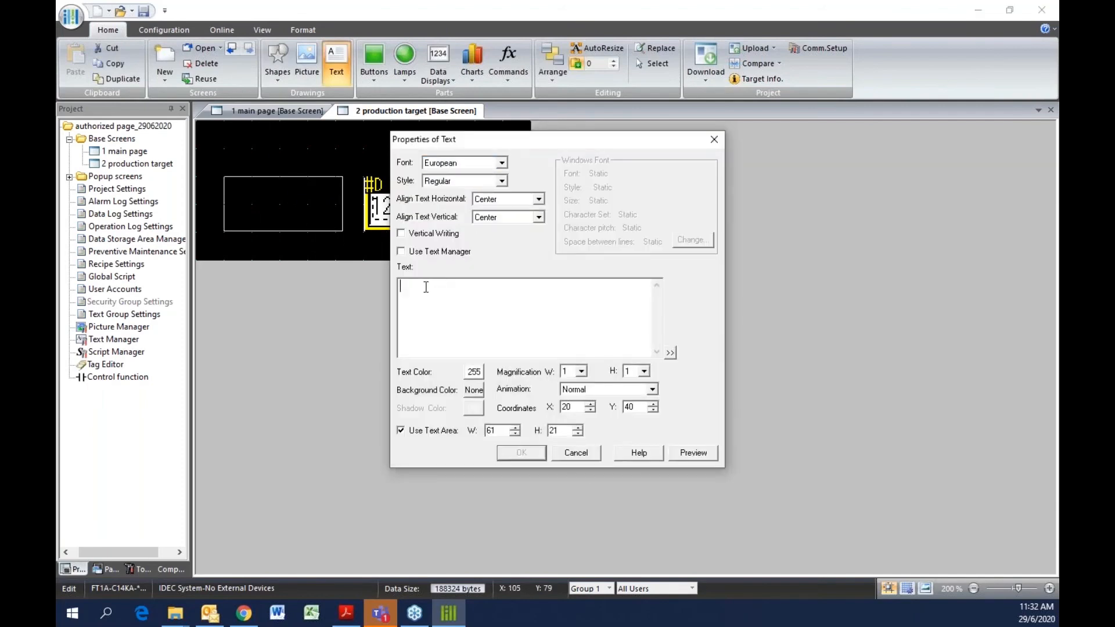
text(ta)
key(BackSpace)
key(BackSpace)
text(production target)
click(521, 453)
drag(288, 203, 333, 199)
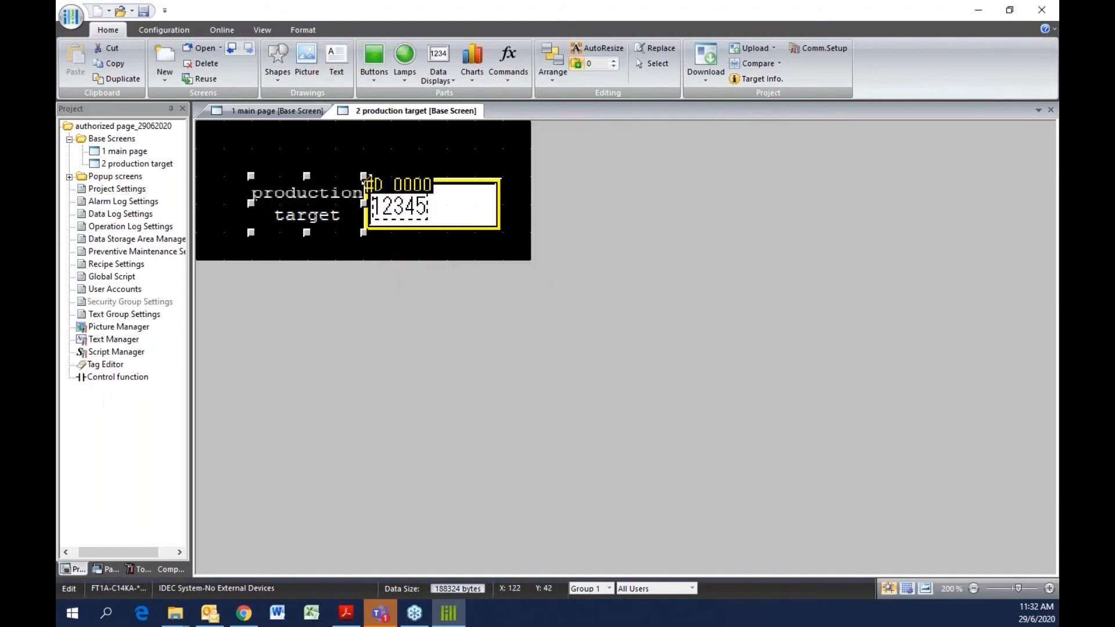
Save the project, then review the main page and return to the production target screen
click(144, 11)
double_click(139, 156)
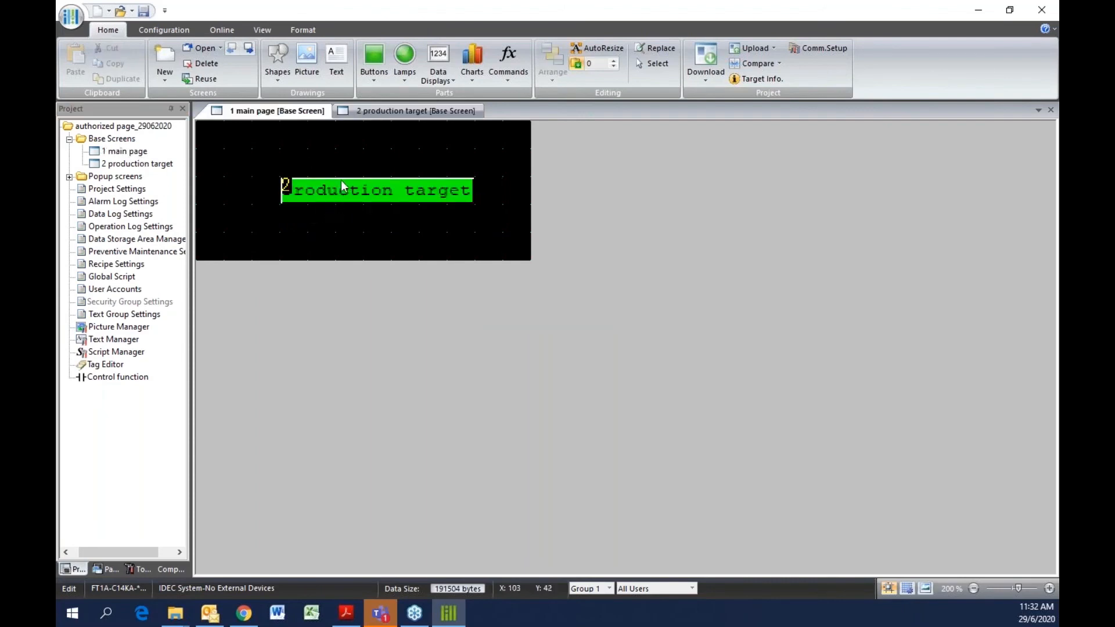
double_click(145, 165)
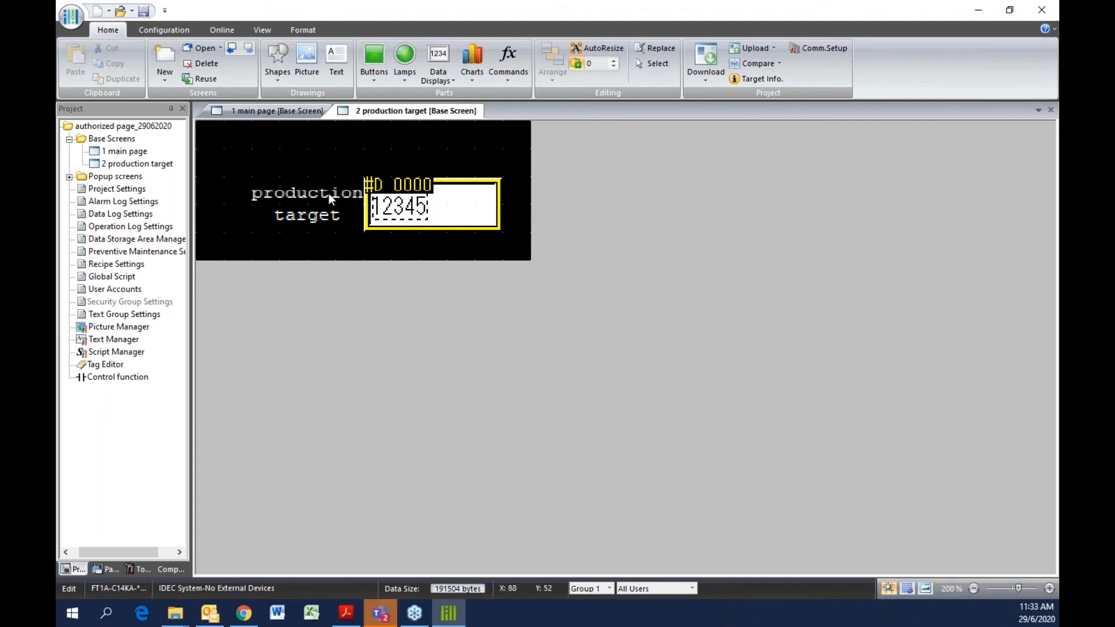
click(367, 203)
click(343, 201)
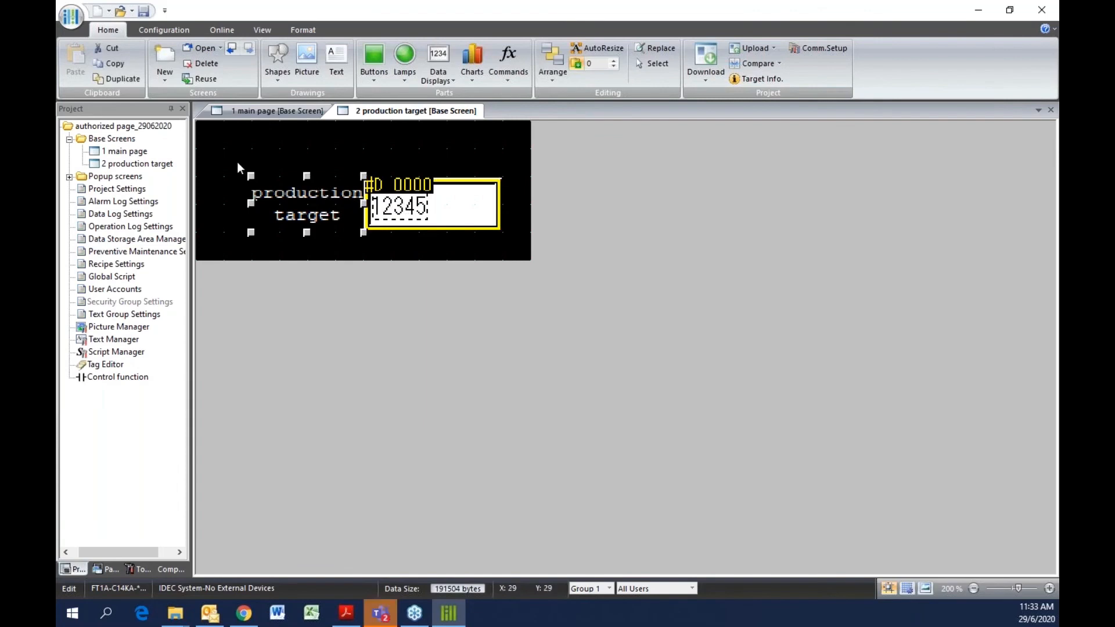
Enable security functions in the project's user accounts
click(165, 30)
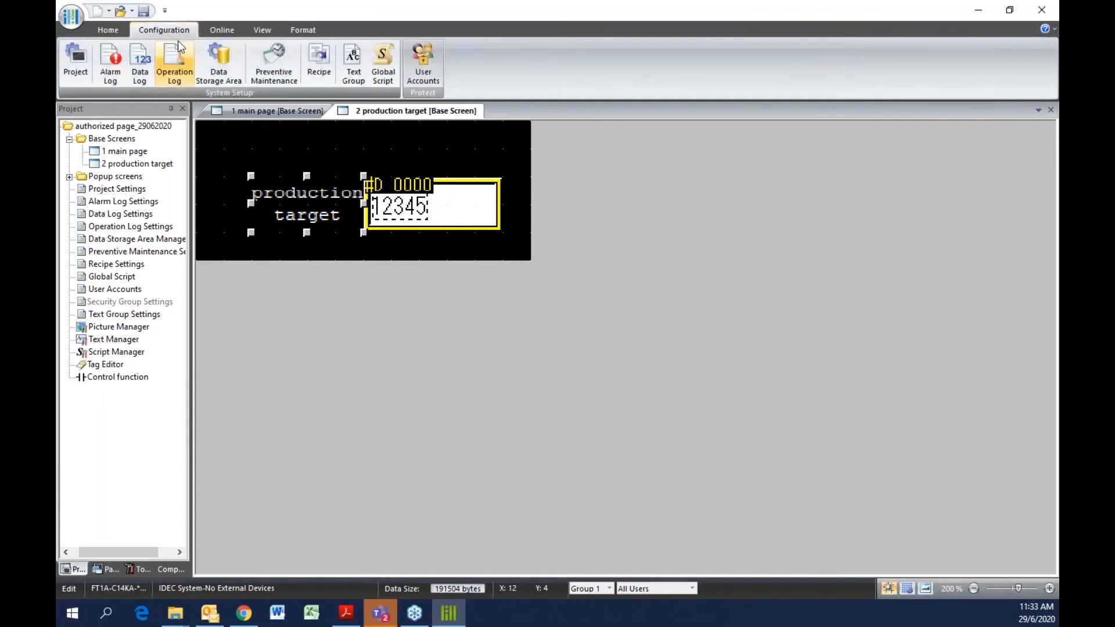
click(424, 62)
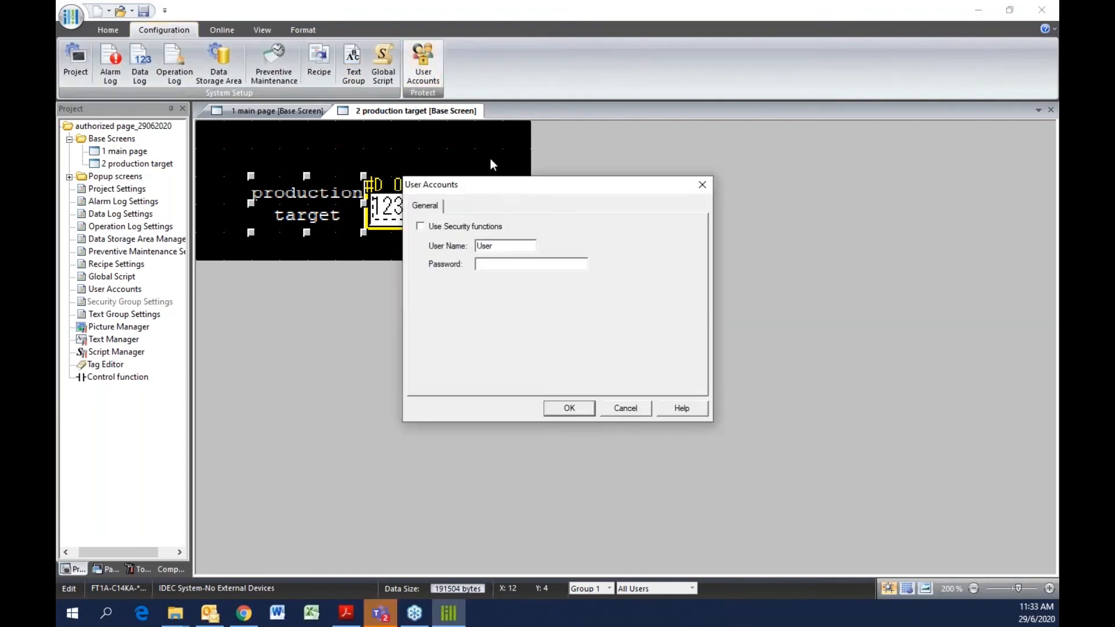
click(420, 227)
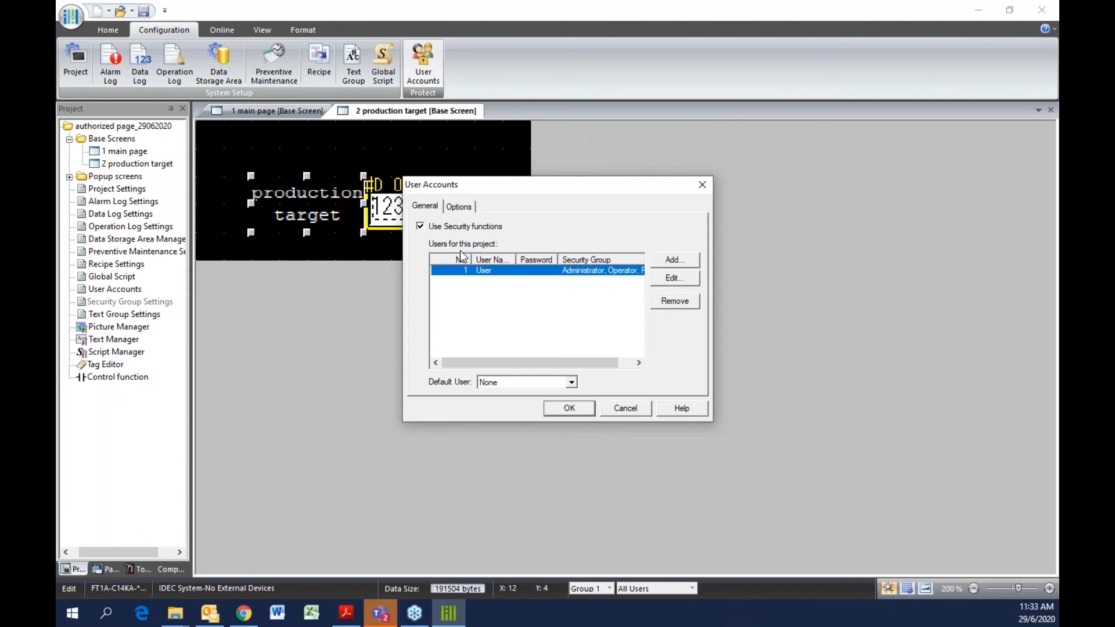
Edit the existing user account, renaming it operator and entering its password
click(466, 210)
click(430, 209)
click(672, 279)
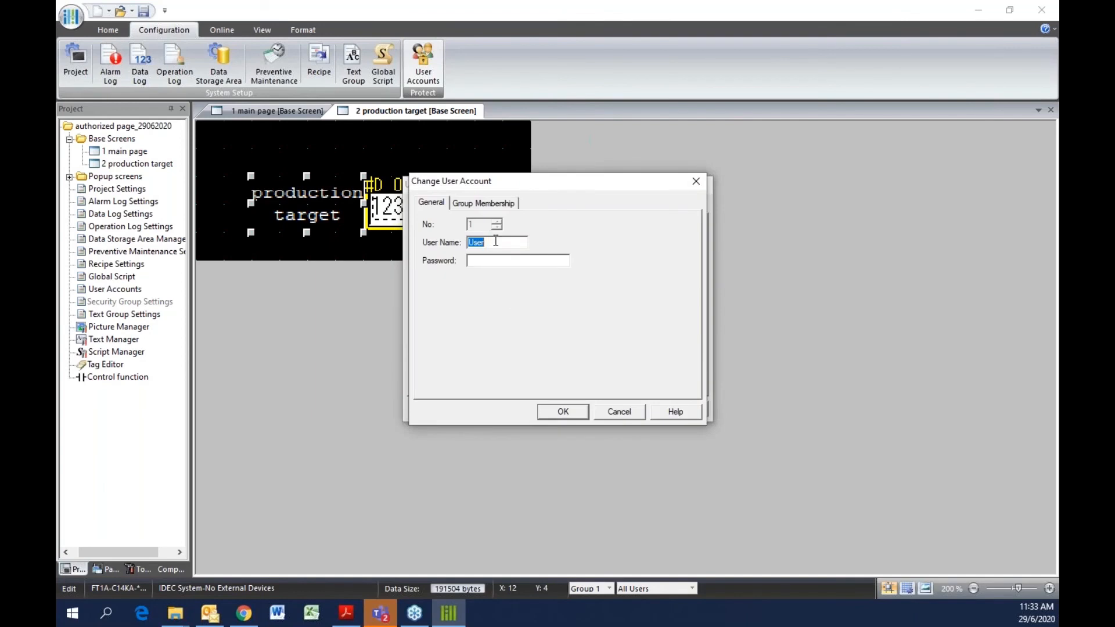
text(operator)
click(491, 263)
text(OPERATOR)
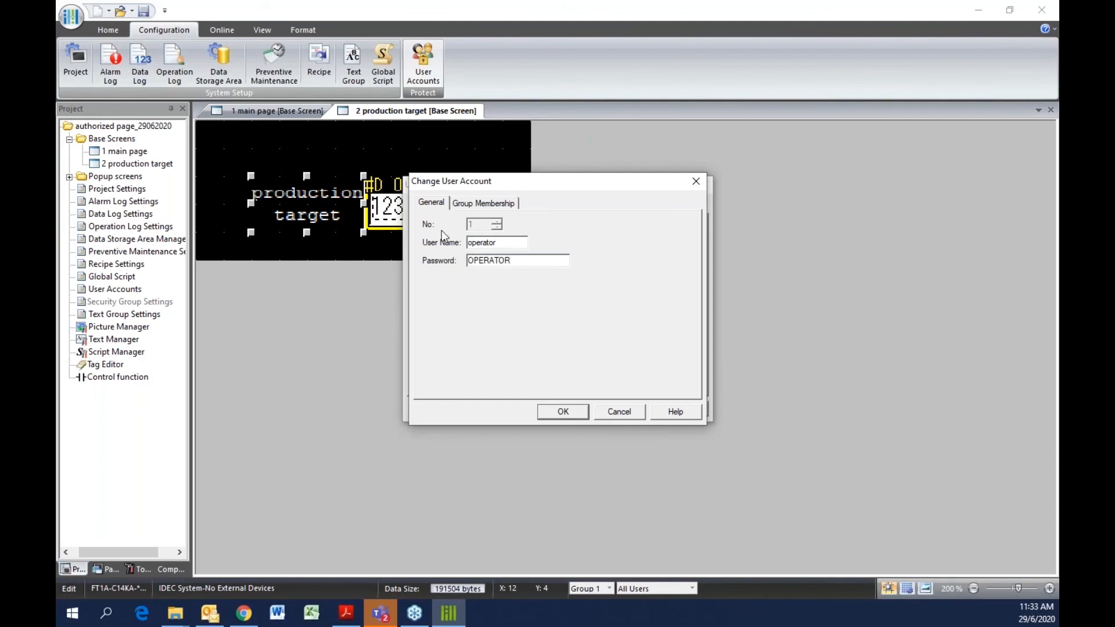
Limit the operator account to the Operator group and make operator the default user
click(465, 209)
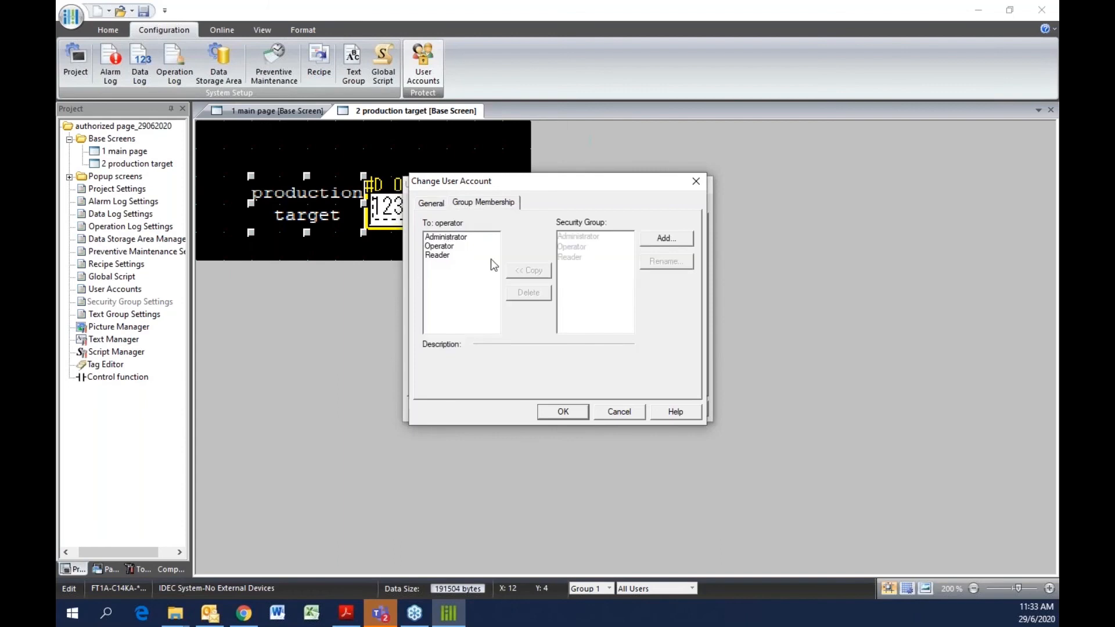
click(455, 238)
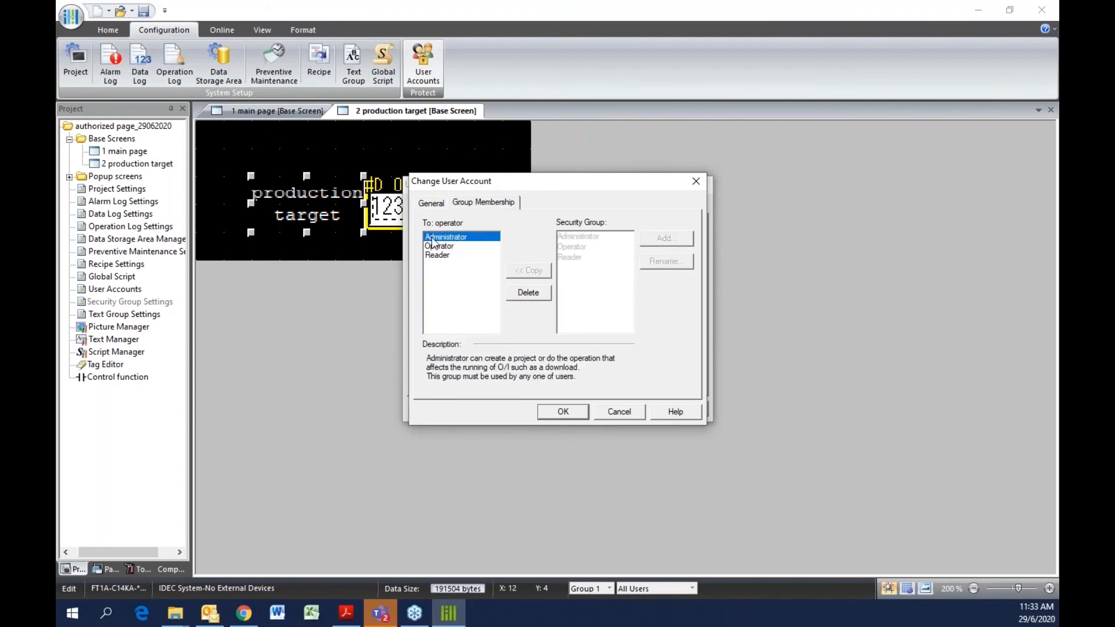
click(521, 294)
click(488, 303)
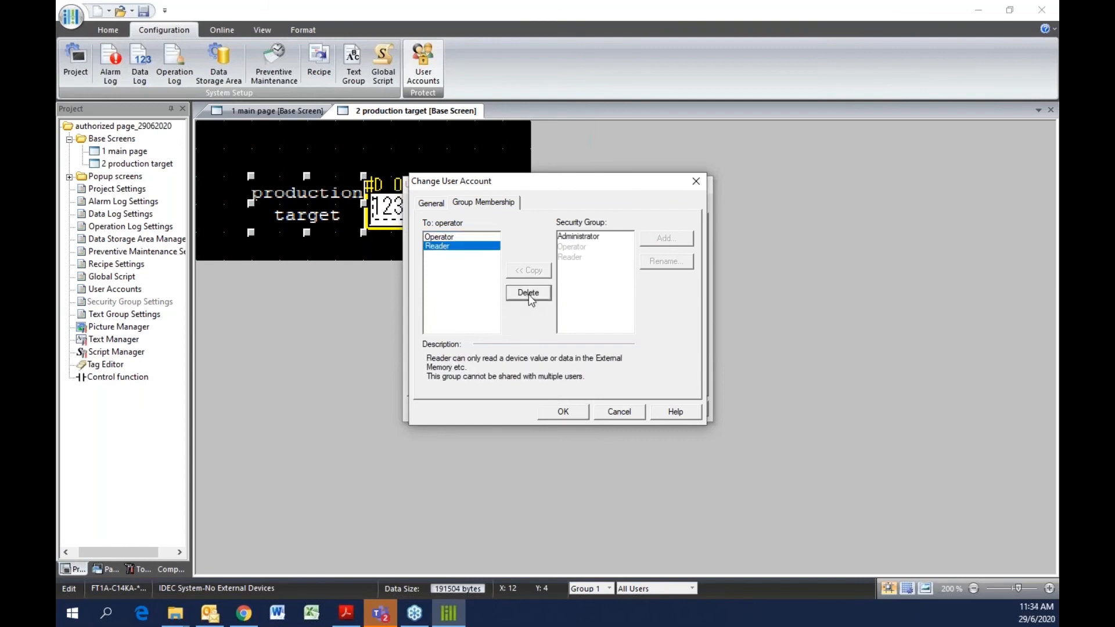
click(528, 293)
click(445, 238)
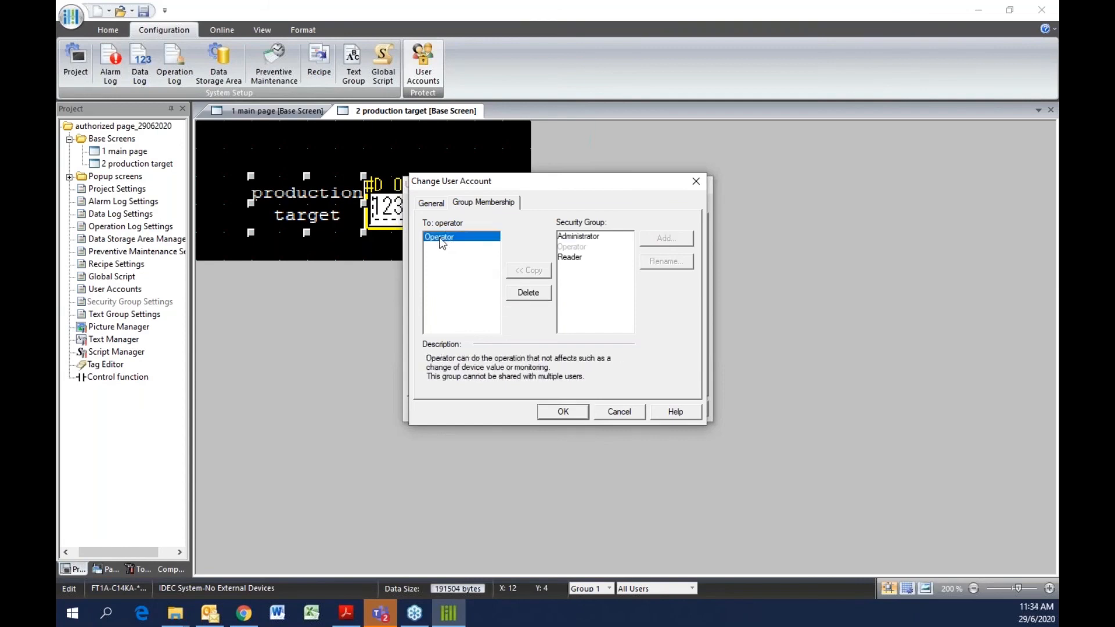
click(563, 410)
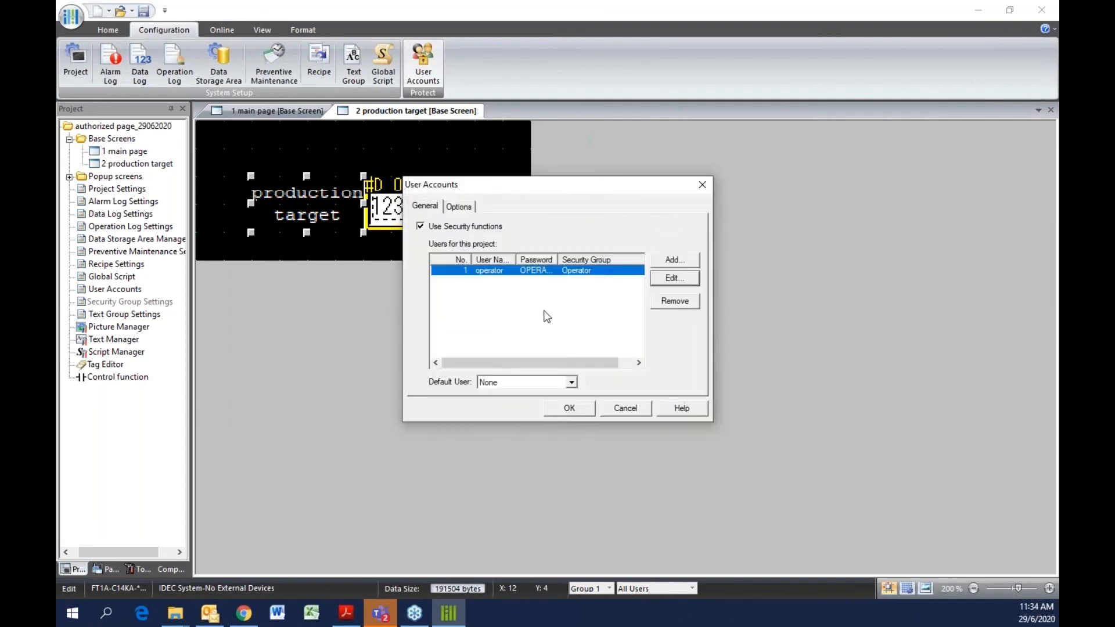
click(572, 383)
click(511, 400)
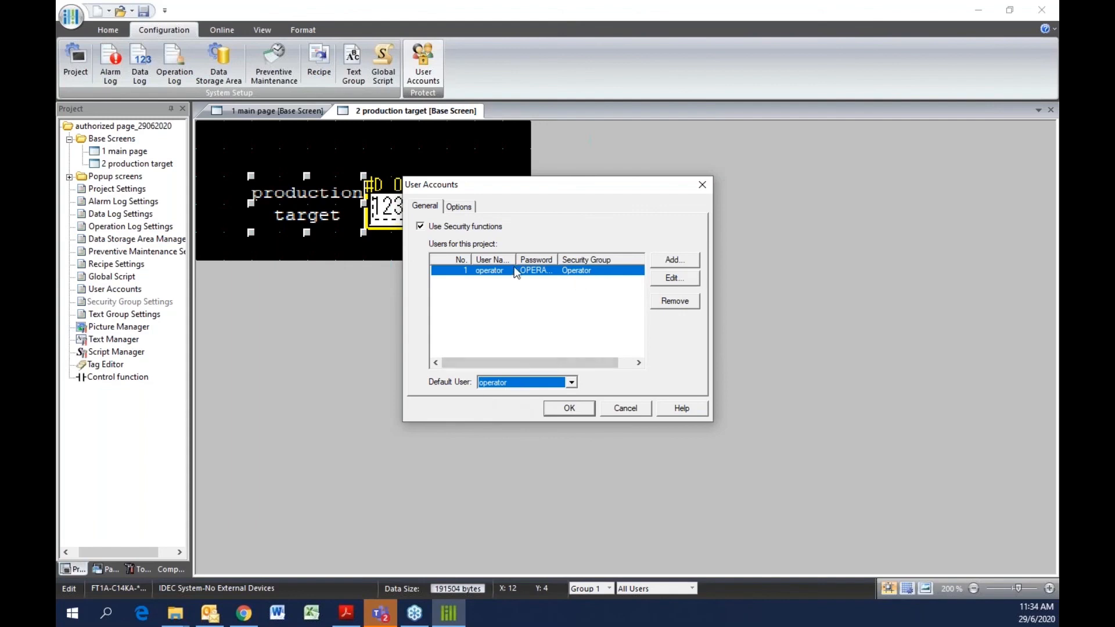
Add a second user named supervis with a password and Administrator group membership, then confirm the user accounts
click(673, 260)
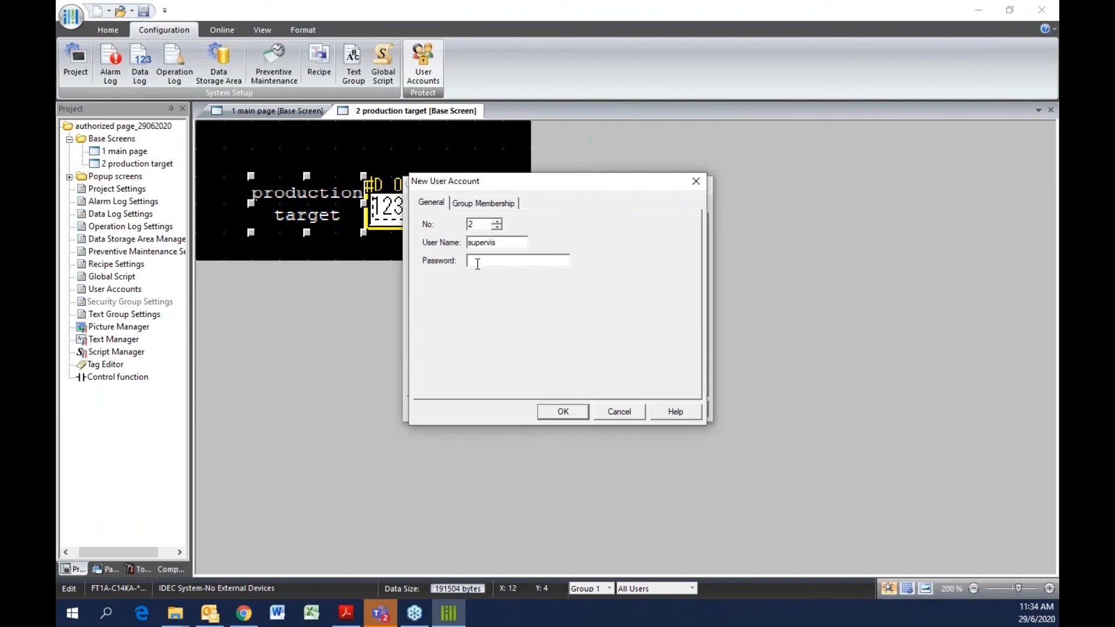
click(499, 243)
drag(499, 243, 470, 247)
click(483, 244)
click(475, 260)
text(SUPERVISOR)
click(496, 204)
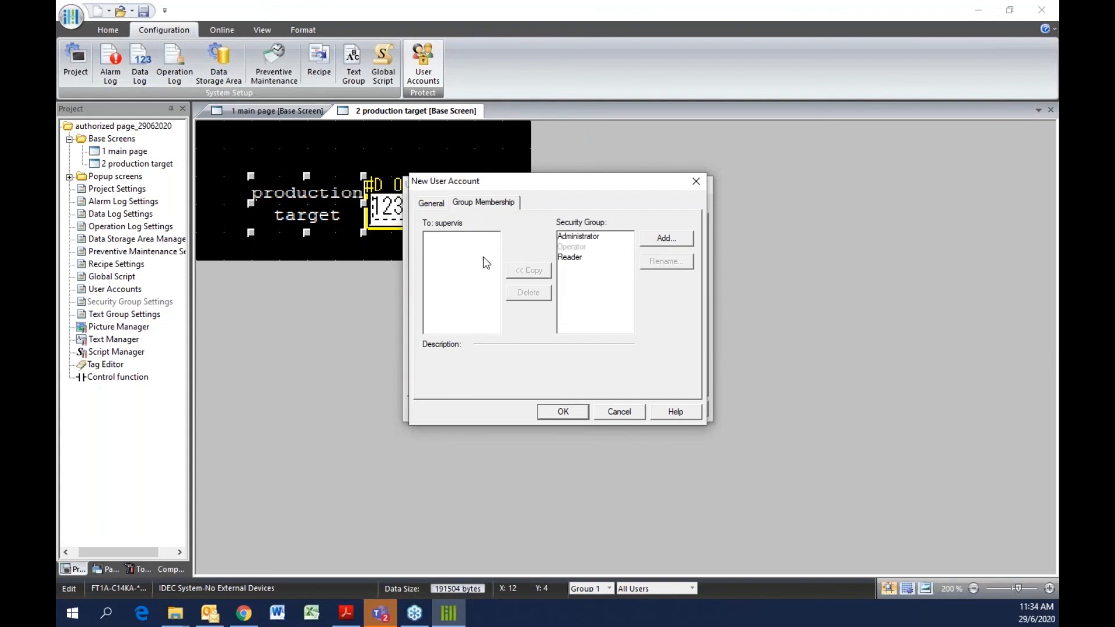
click(579, 238)
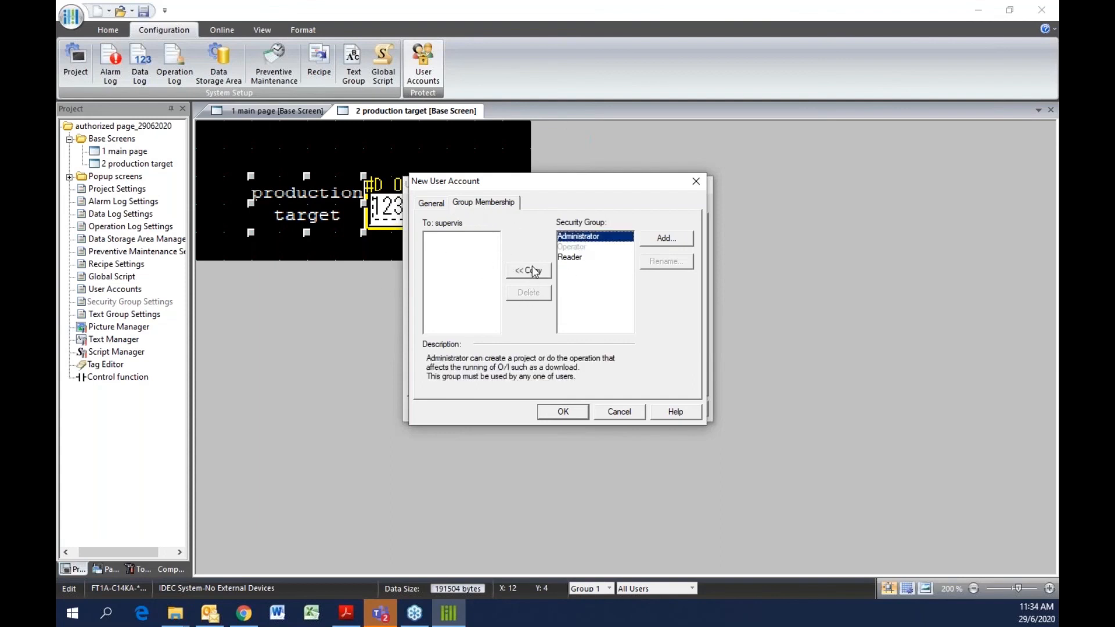
click(533, 270)
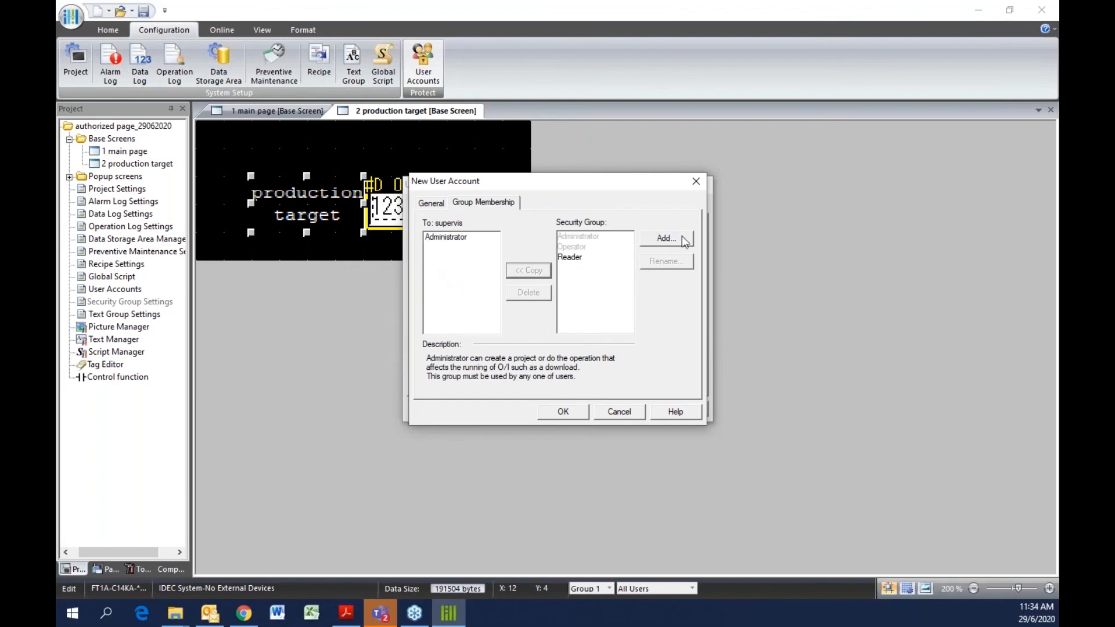
click(561, 413)
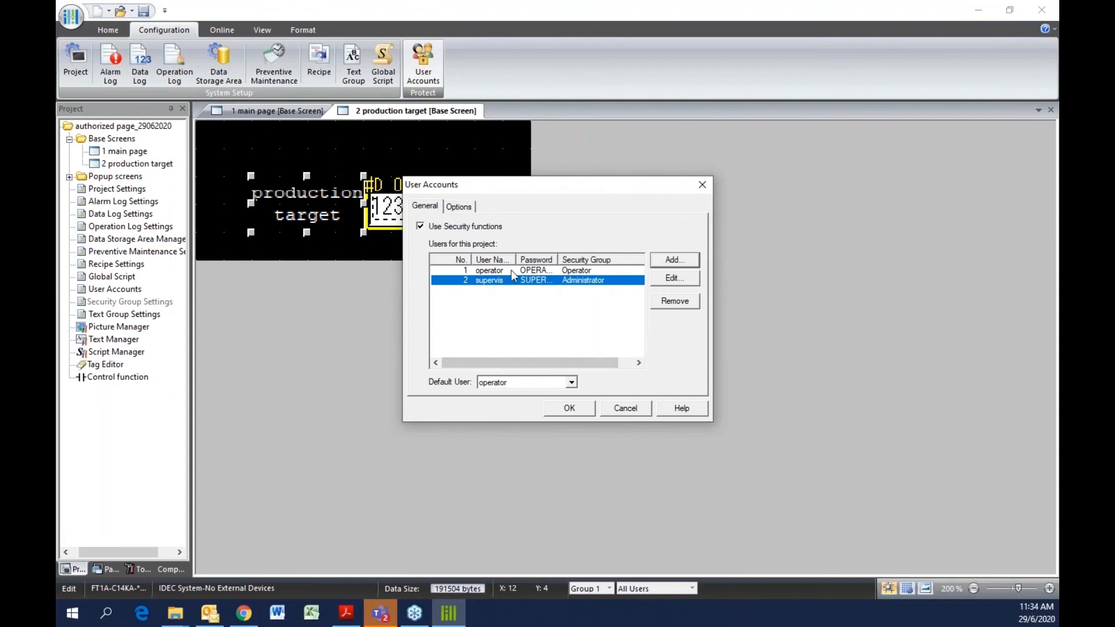
click(570, 408)
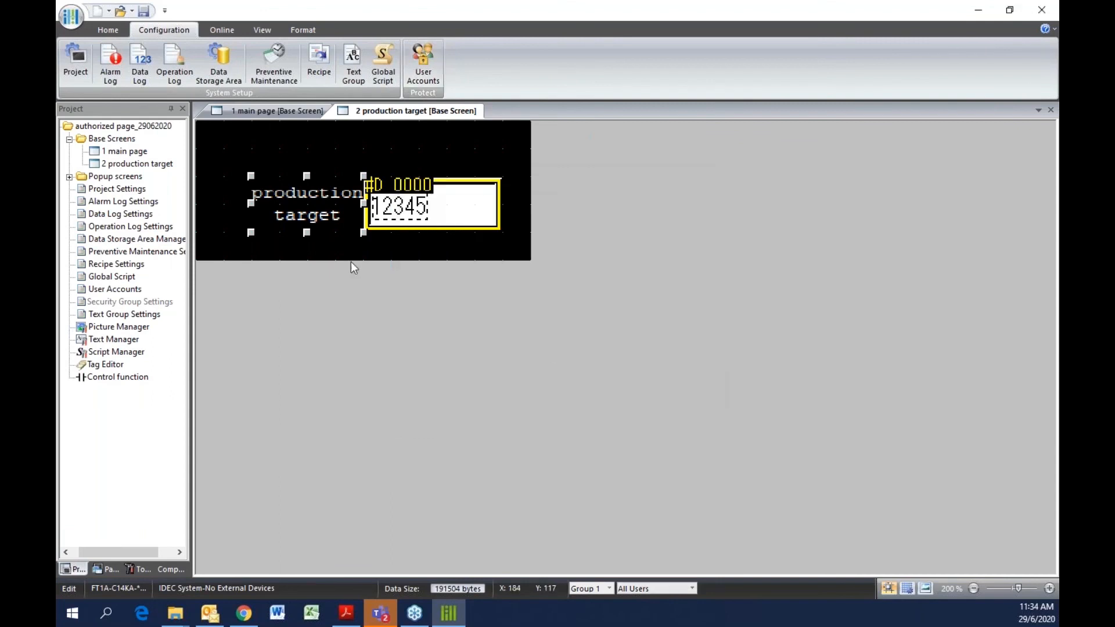
Open the properties of the production target screen
click(428, 227)
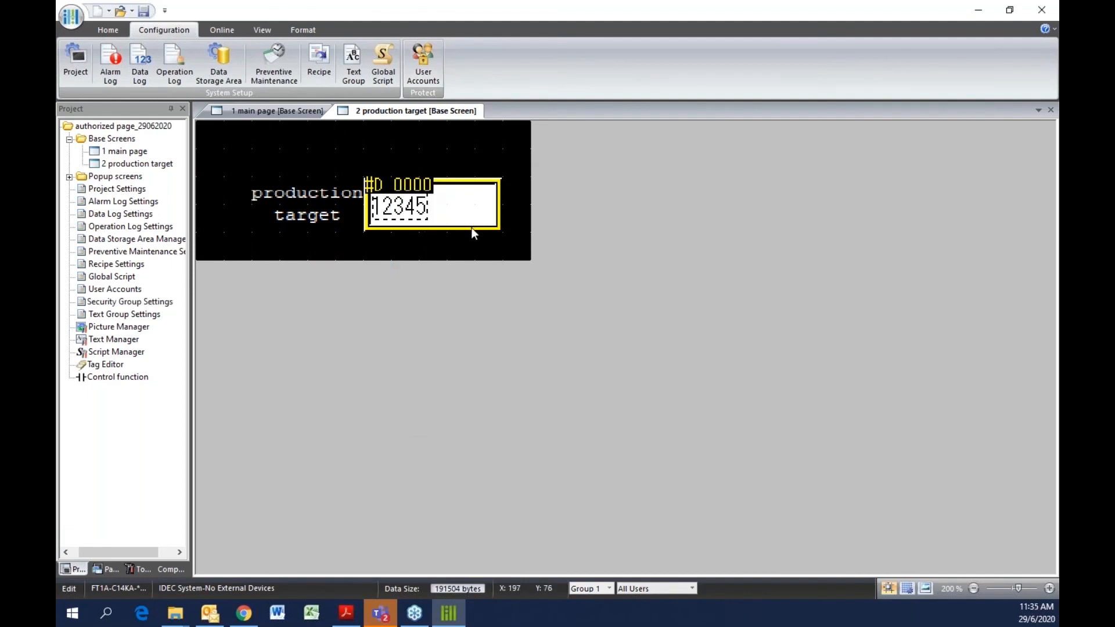
click(133, 166)
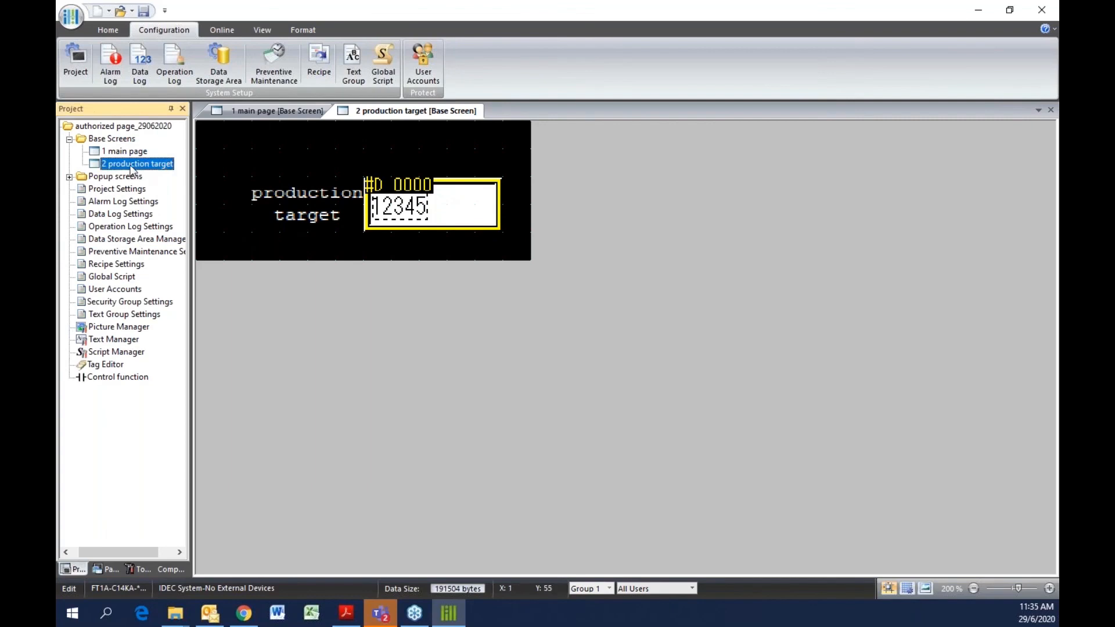
right_click(130, 169)
click(120, 165)
right_click(120, 164)
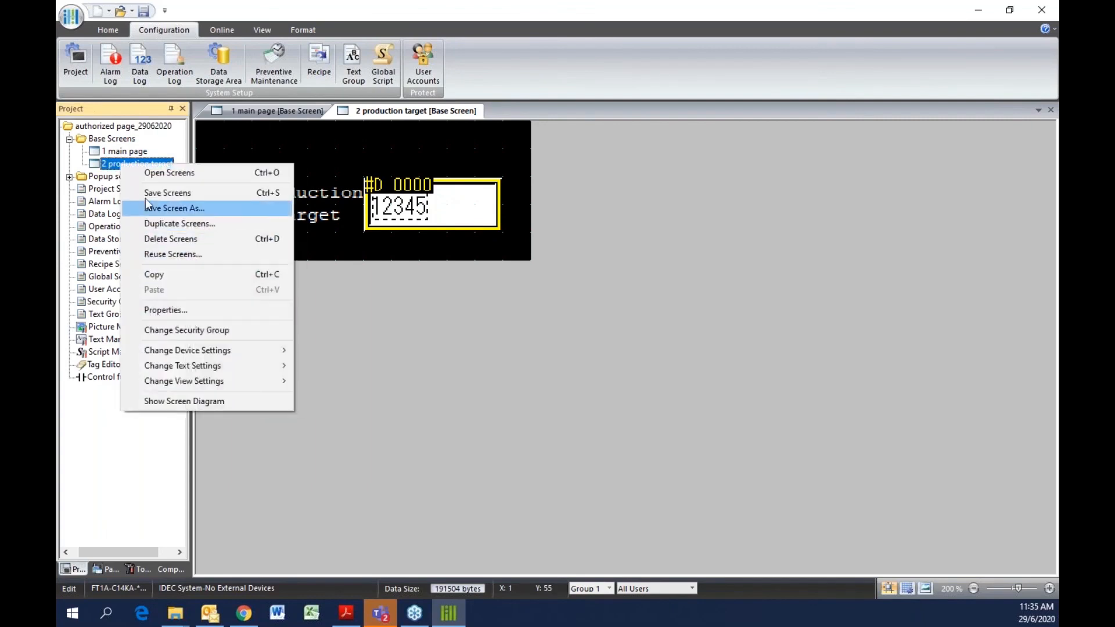
click(172, 309)
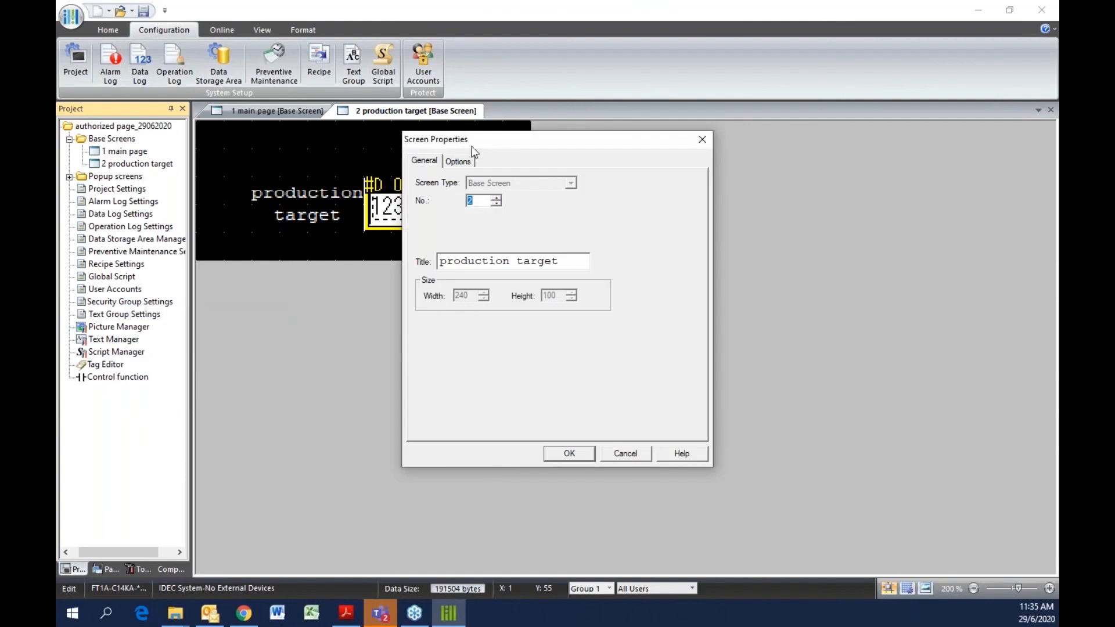
Assign the Administrator security group to the production target screen in its options
click(458, 162)
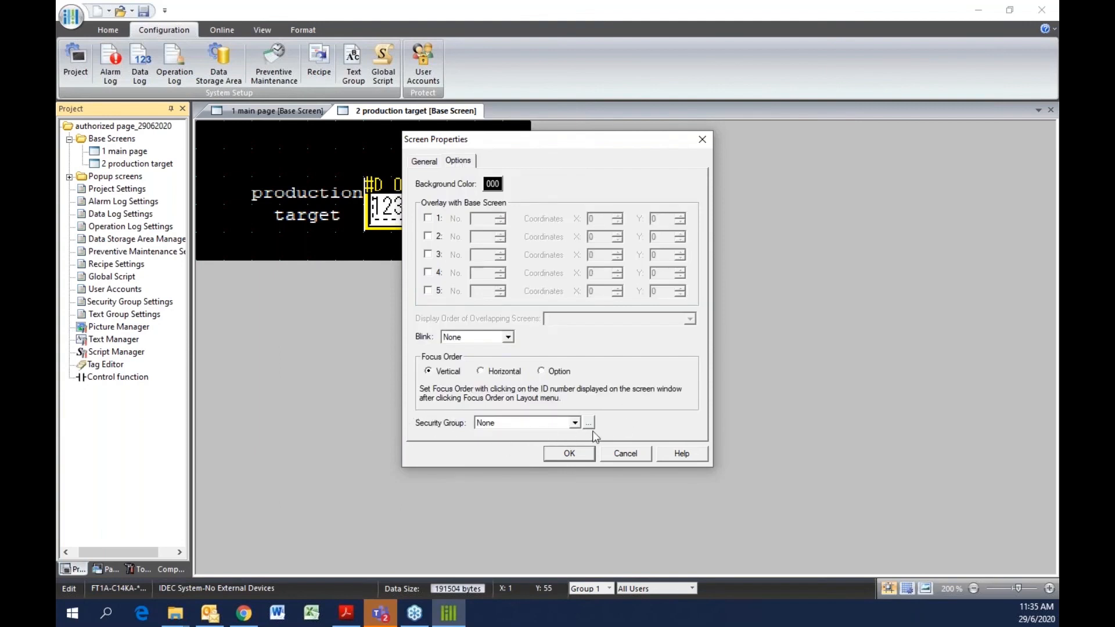
click(572, 423)
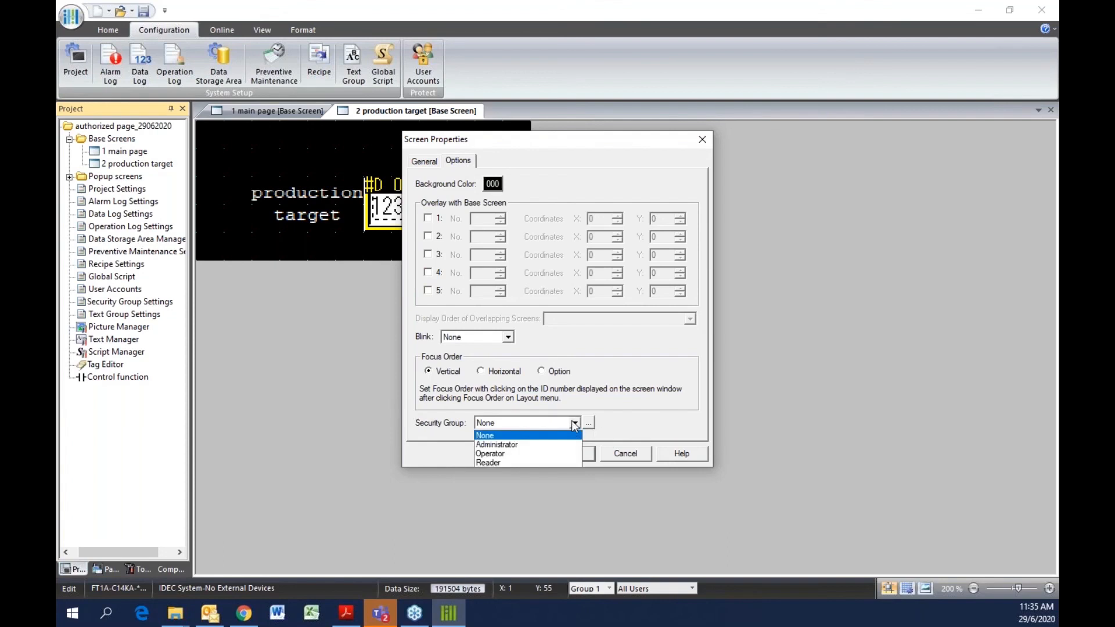
click(502, 444)
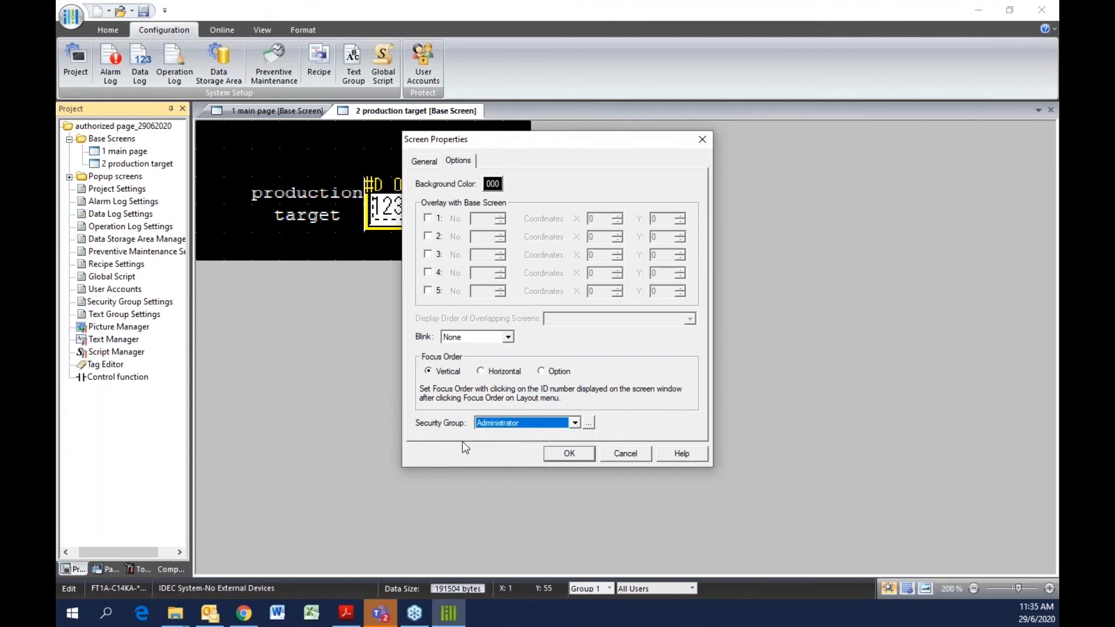
click(570, 453)
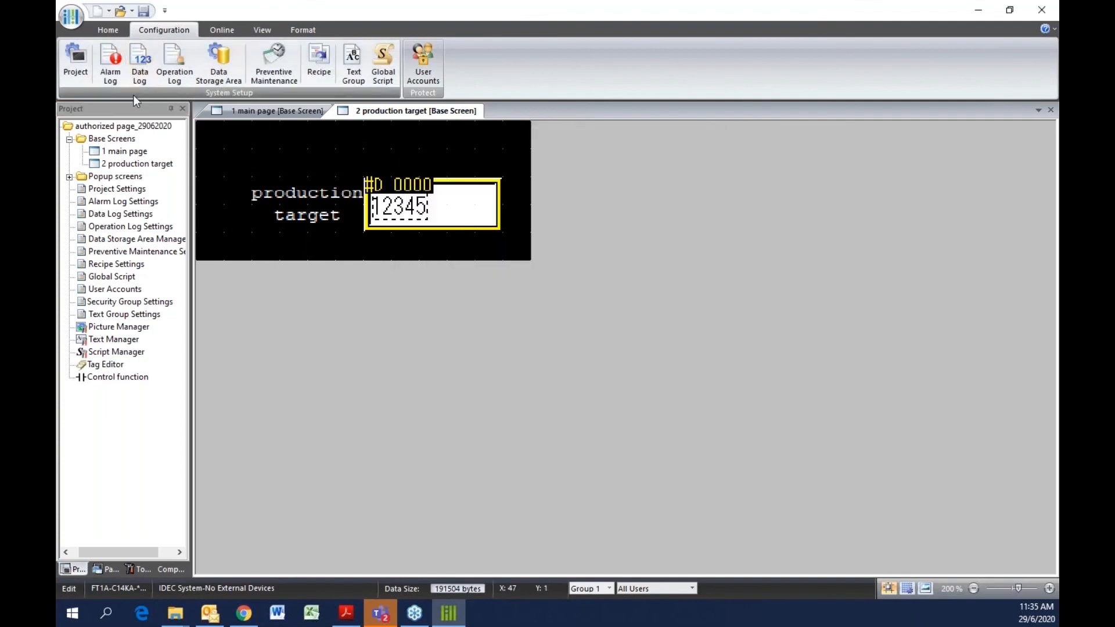
Open the main page and start downloading the project to the touch panel
double_click(132, 152)
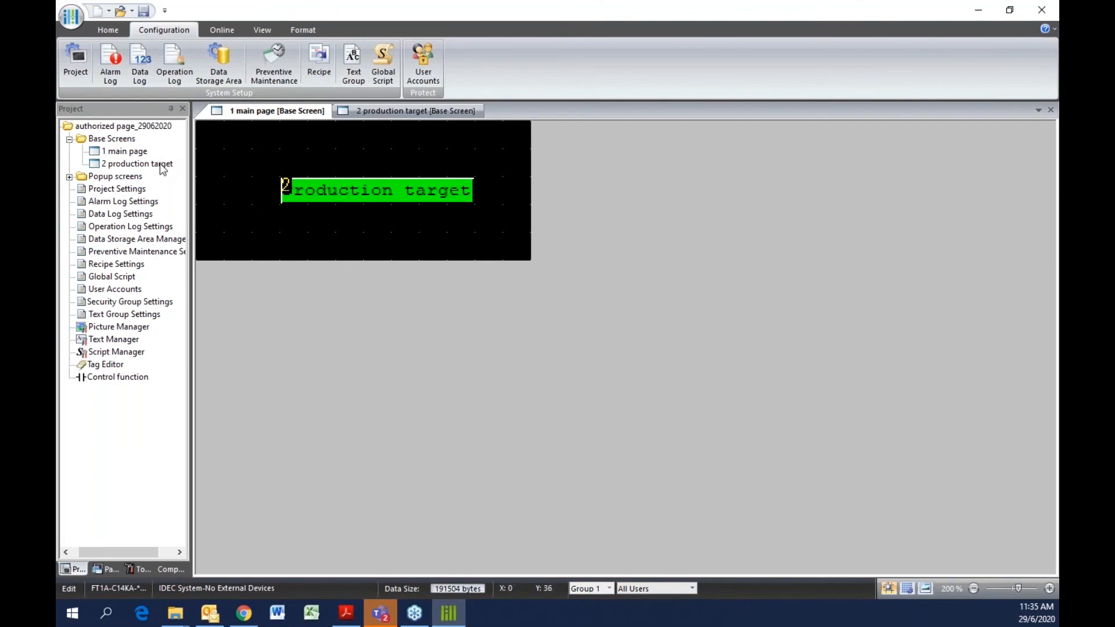
click(145, 10)
click(224, 29)
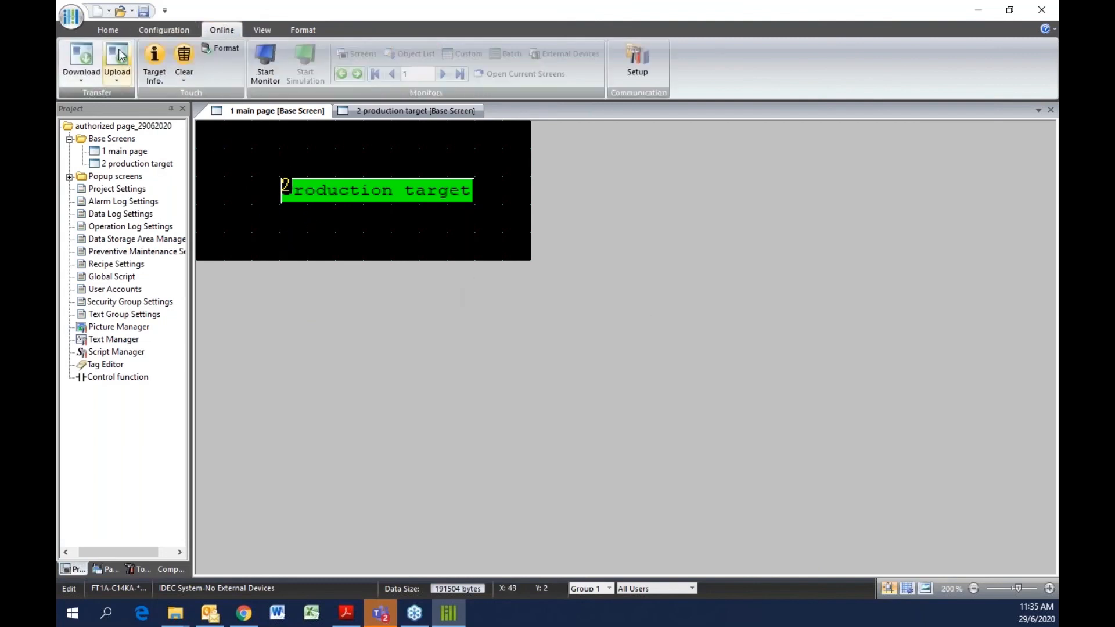
click(82, 58)
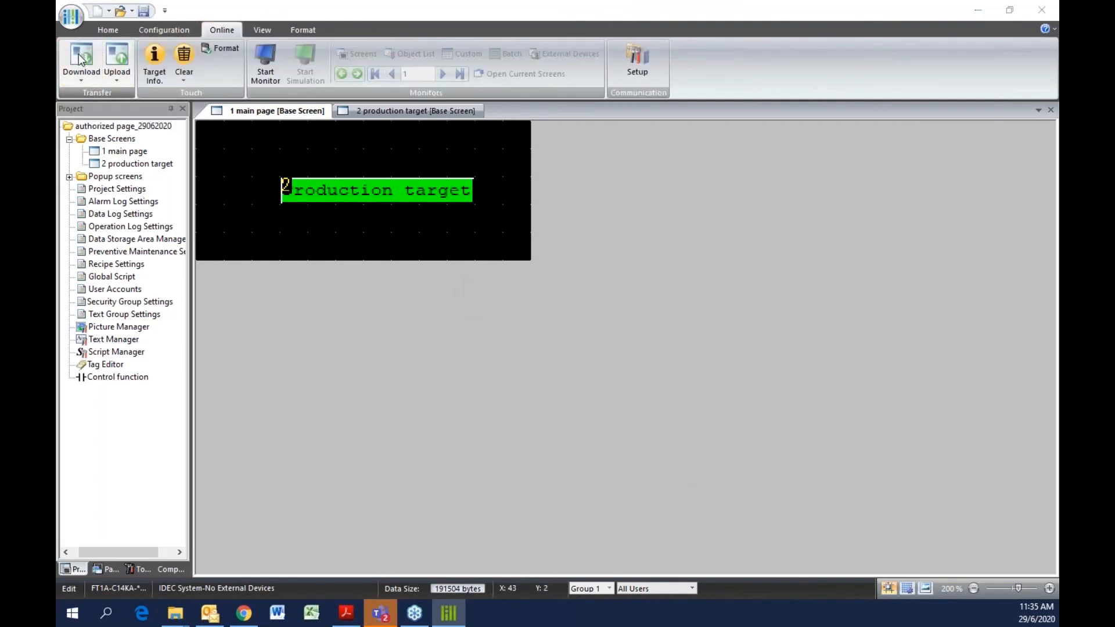
click(545, 465)
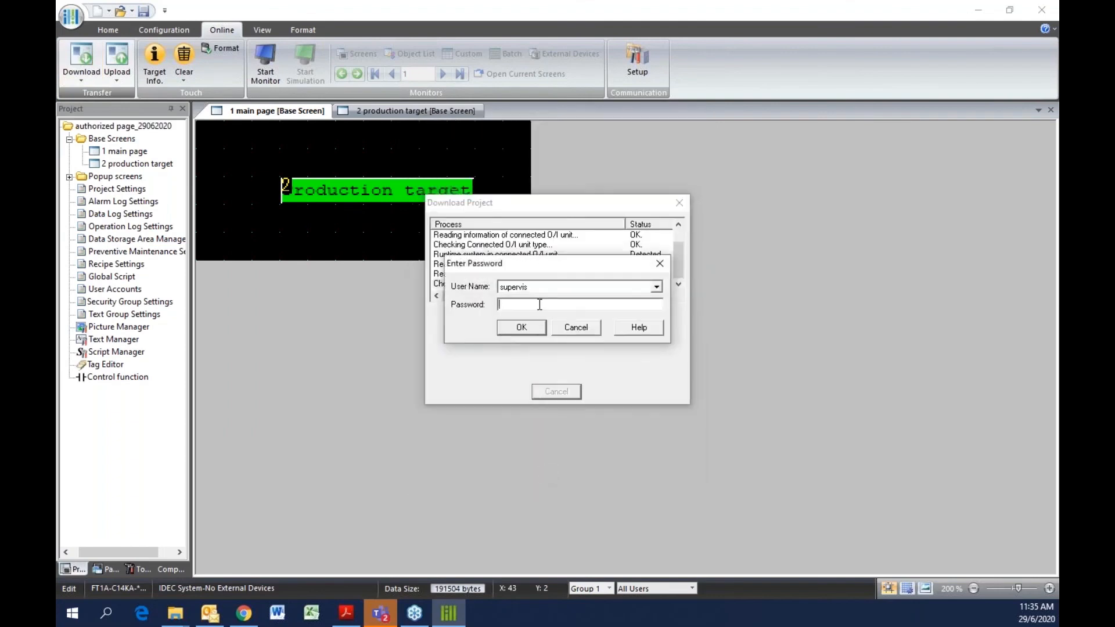
Enter the supervis account password to authorize the download, then close the download dialog once finished
click(539, 305)
text(**********)
click(528, 331)
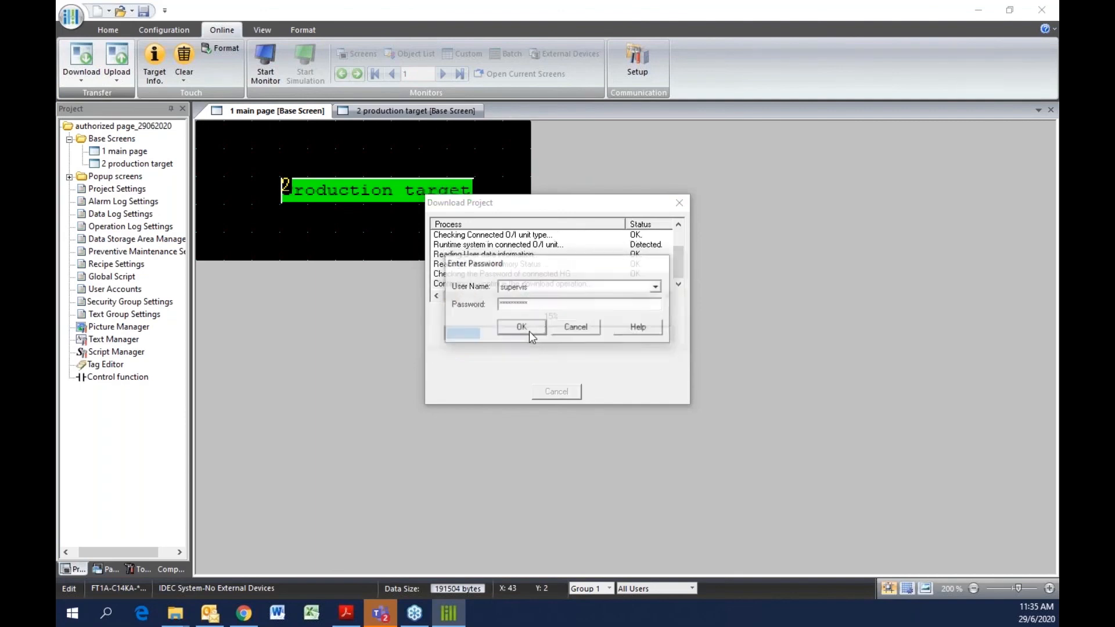
click(584, 333)
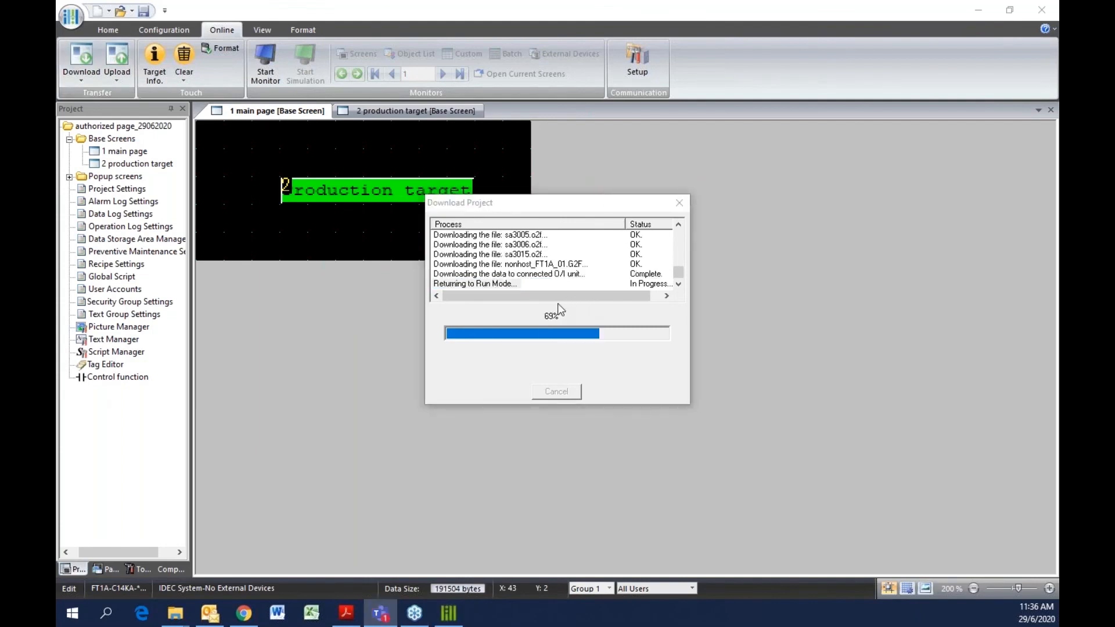
click(588, 328)
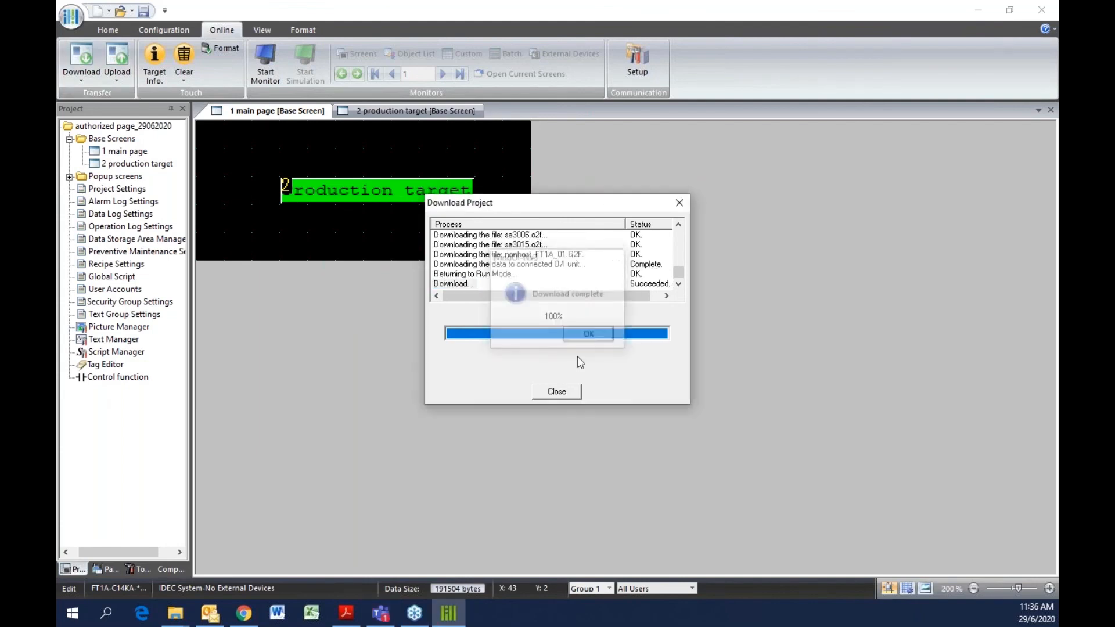
click(557, 392)
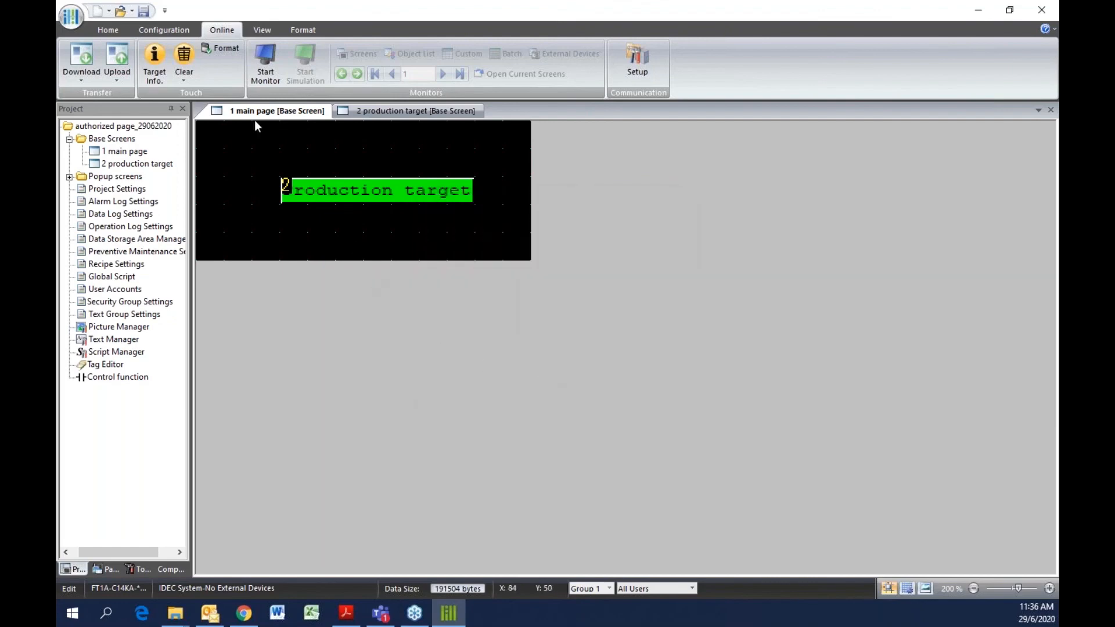
On the touch panel, enter the supervis password with the on-screen keyboard and confirm to open the production target screen
click(143, 11)
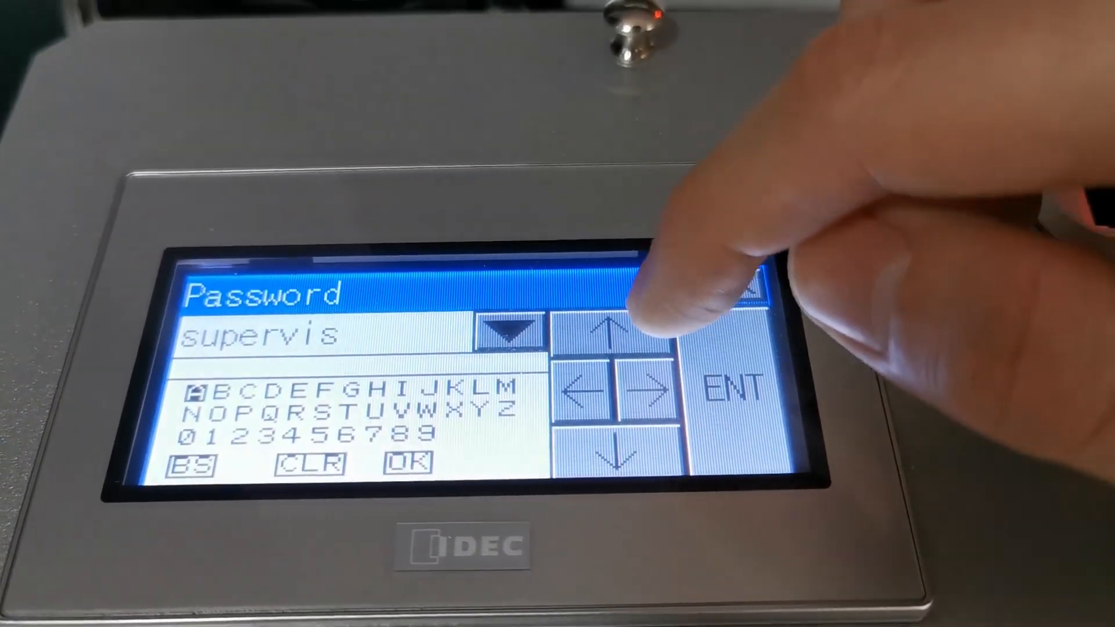
click(648, 389)
click(647, 392)
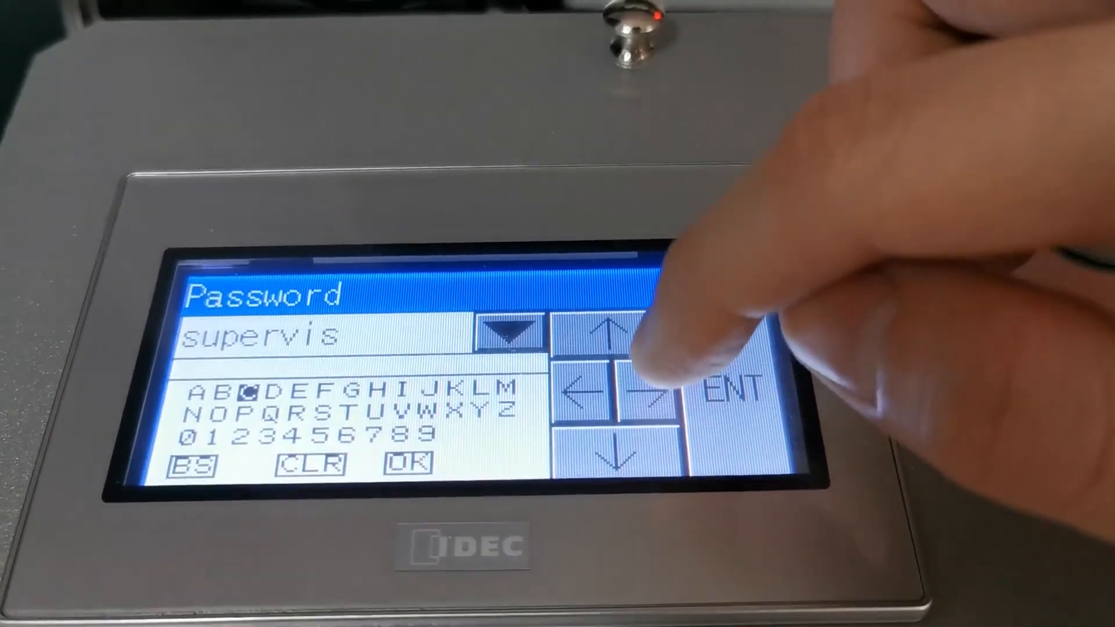
click(648, 391)
click(647, 391)
click(647, 392)
click(621, 453)
click(749, 326)
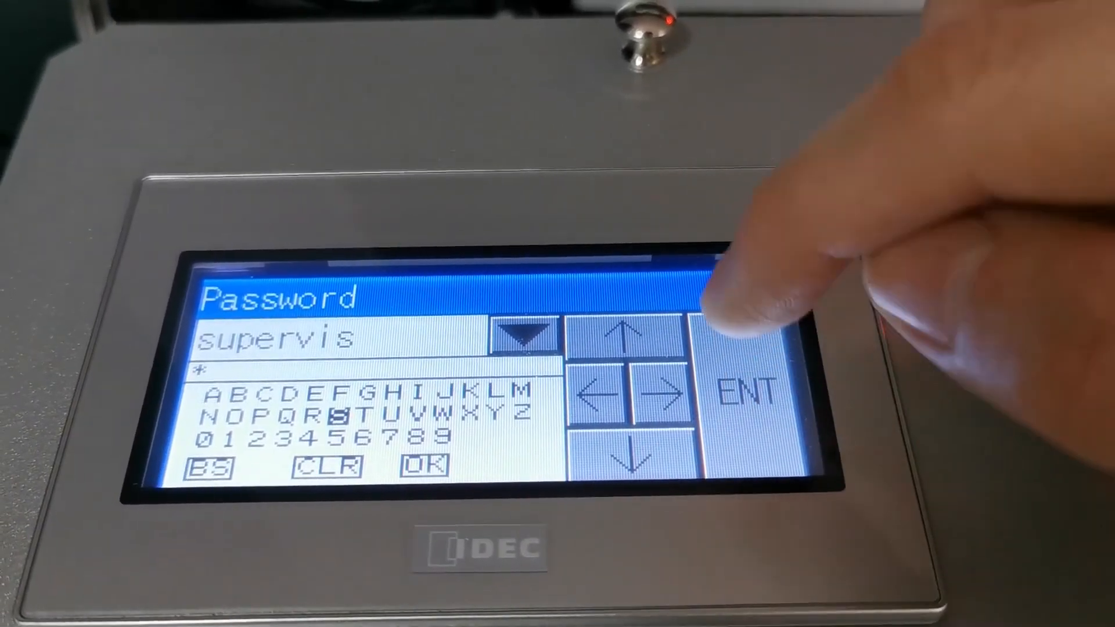
click(621, 335)
click(658, 391)
click(673, 401)
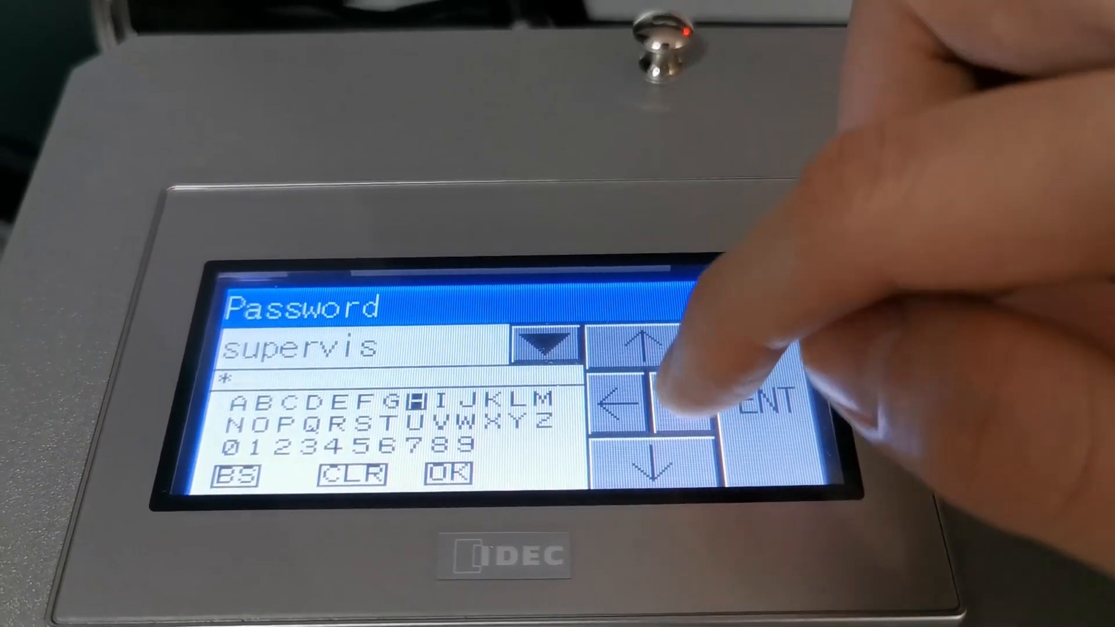
click(647, 459)
click(755, 371)
click(632, 413)
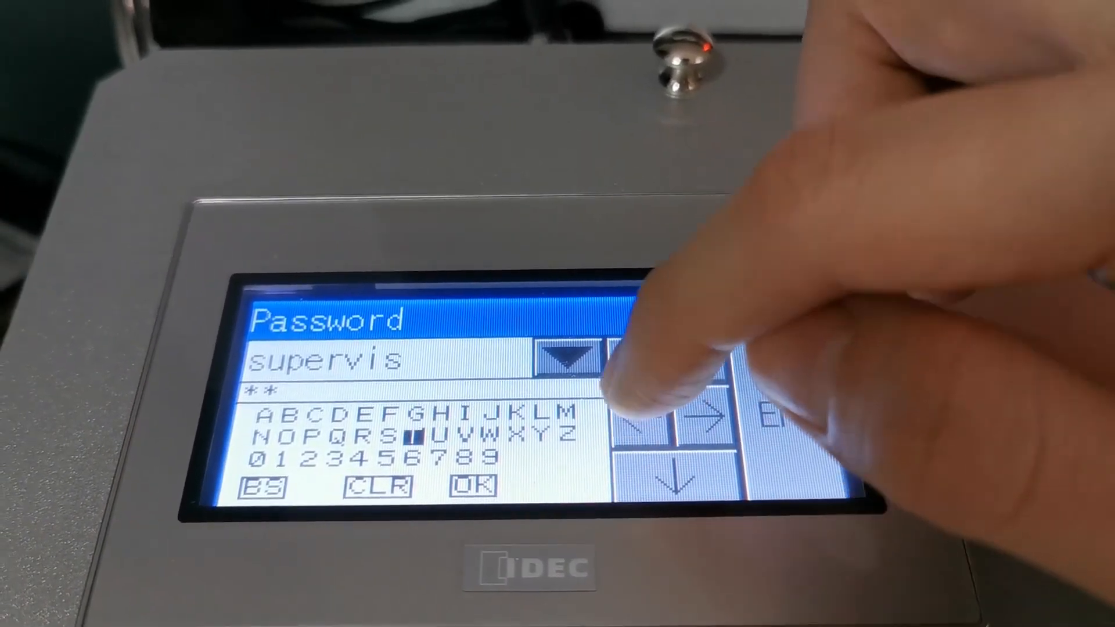
click(632, 413)
click(632, 413)
click(633, 414)
click(633, 413)
click(792, 417)
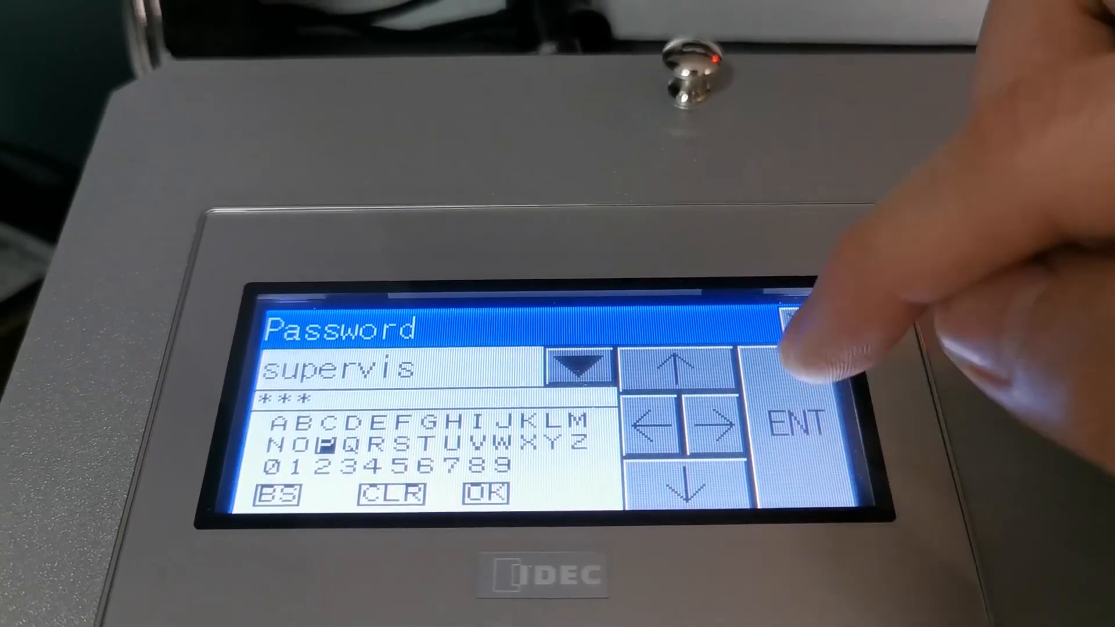
click(674, 363)
click(711, 420)
click(717, 432)
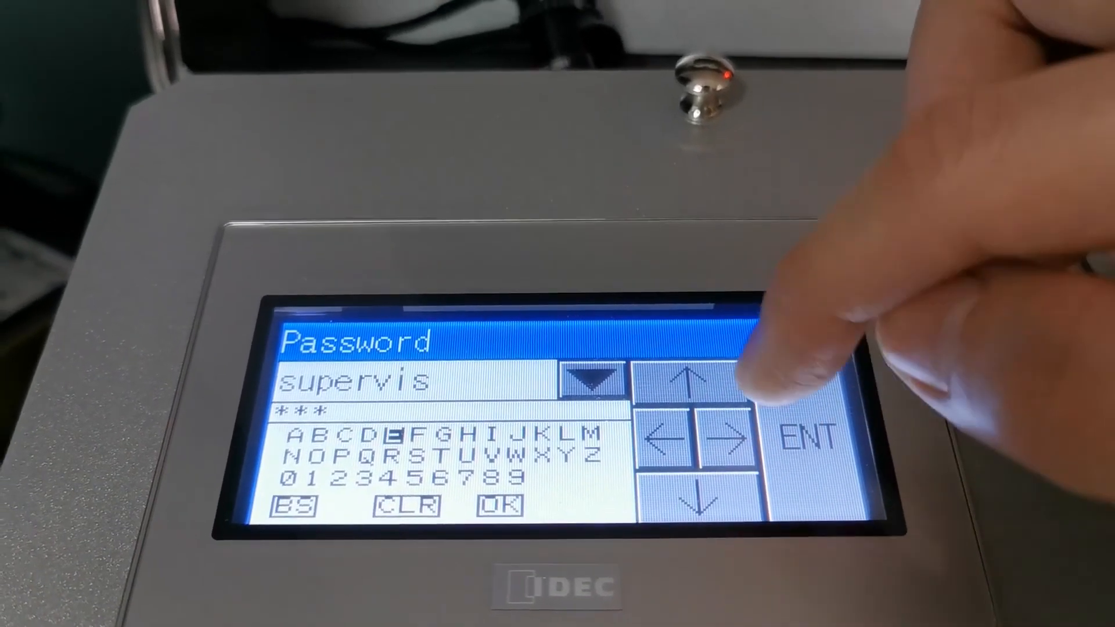
click(802, 433)
click(691, 493)
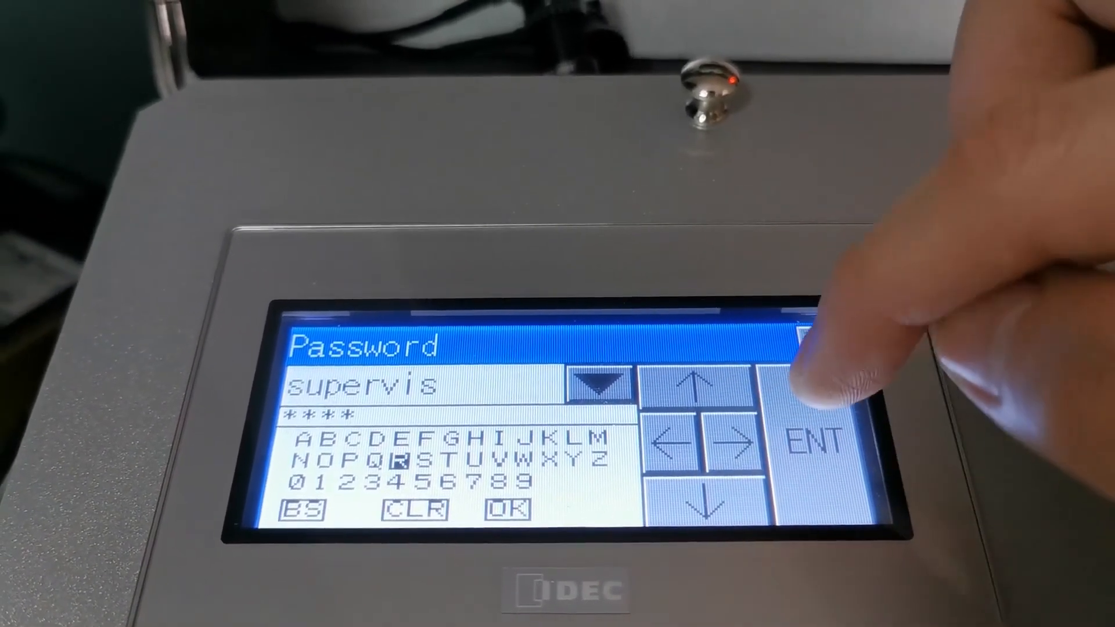
click(813, 435)
click(728, 439)
click(729, 439)
click(737, 445)
click(737, 444)
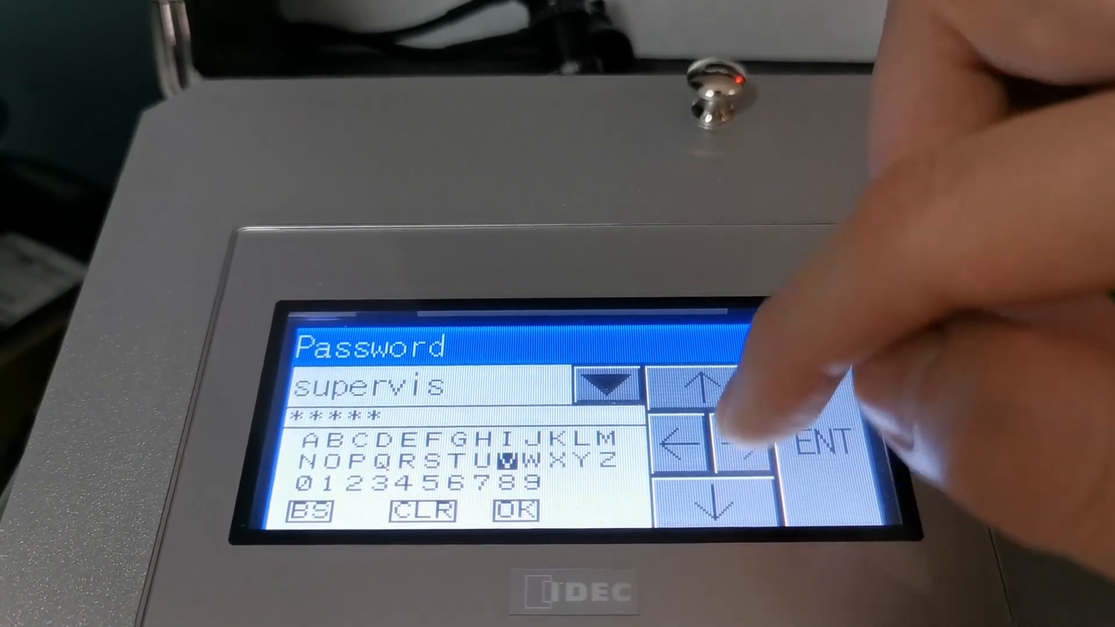
click(815, 406)
click(702, 386)
click(813, 400)
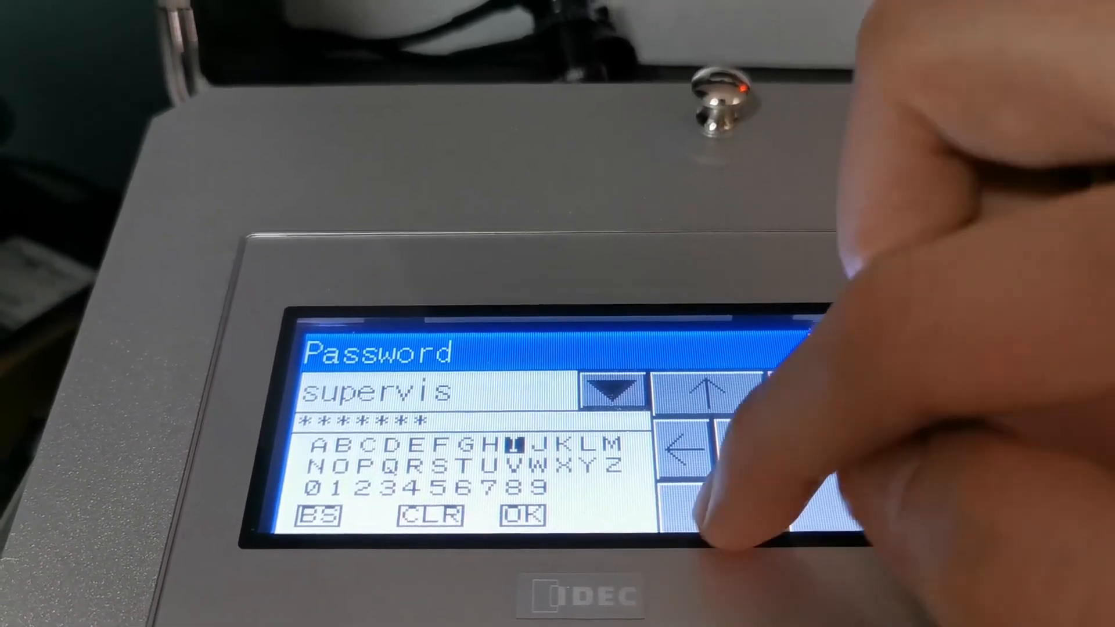
click(714, 505)
click(680, 444)
click(679, 444)
click(679, 444)
click(821, 409)
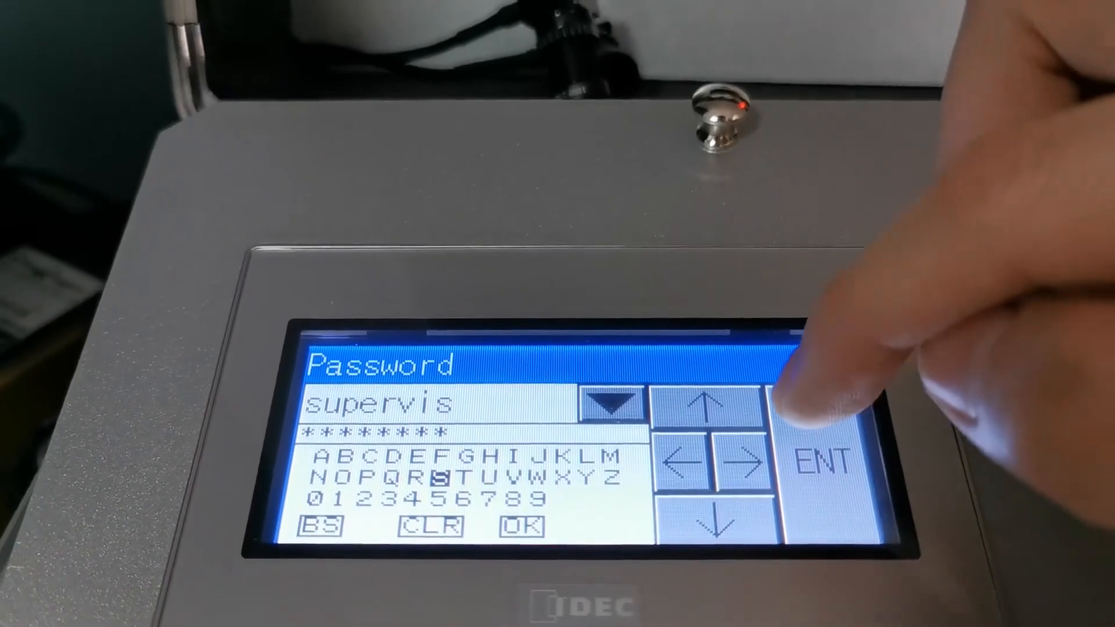
click(746, 461)
click(687, 461)
click(687, 462)
click(687, 461)
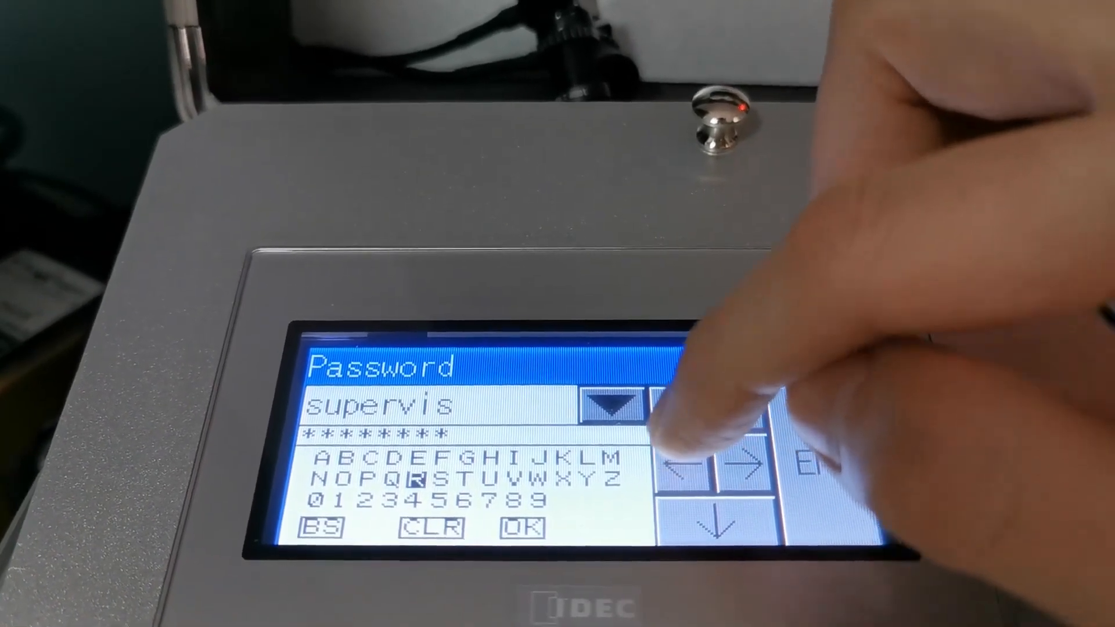
click(686, 461)
click(686, 461)
click(825, 441)
click(752, 473)
click(752, 473)
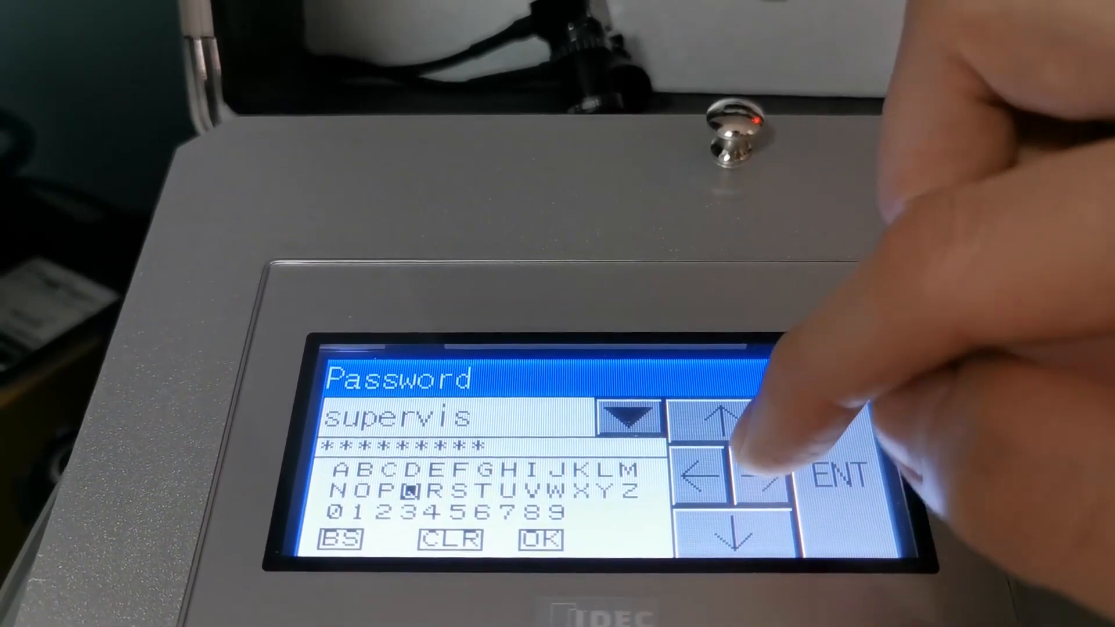
click(752, 473)
click(831, 473)
click(726, 531)
click(726, 531)
click(830, 473)
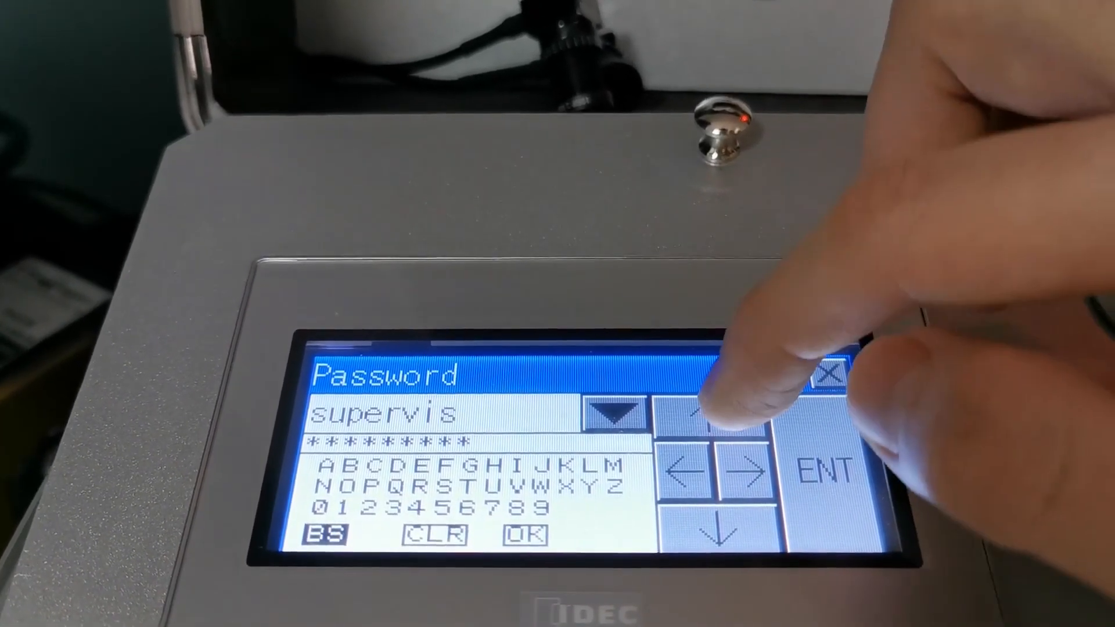
click(713, 418)
click(713, 418)
click(745, 471)
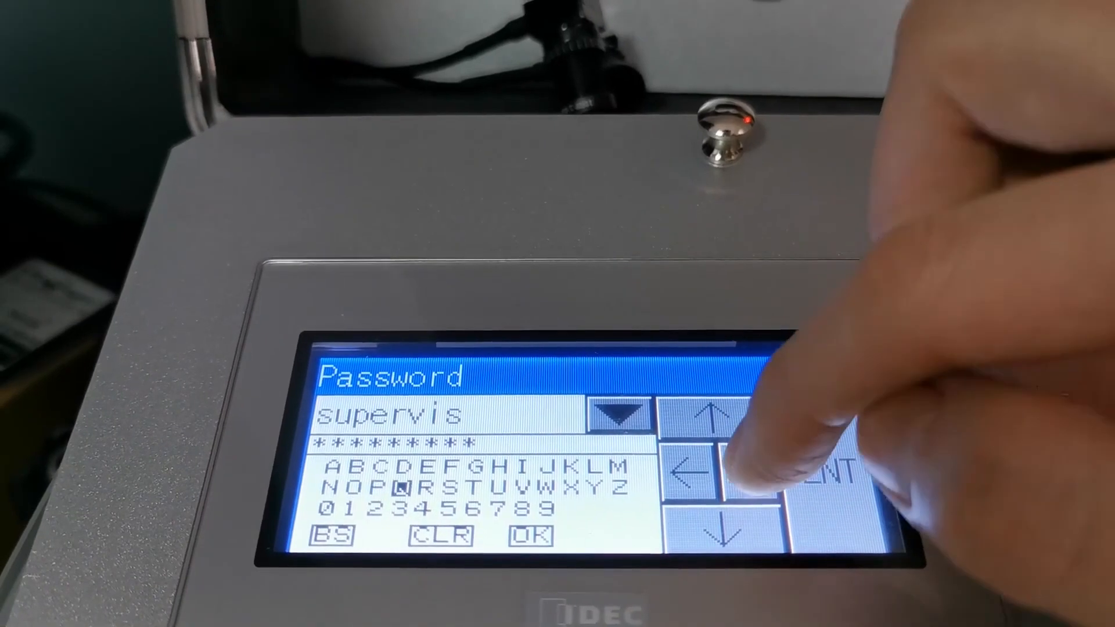
click(746, 472)
click(746, 471)
click(747, 475)
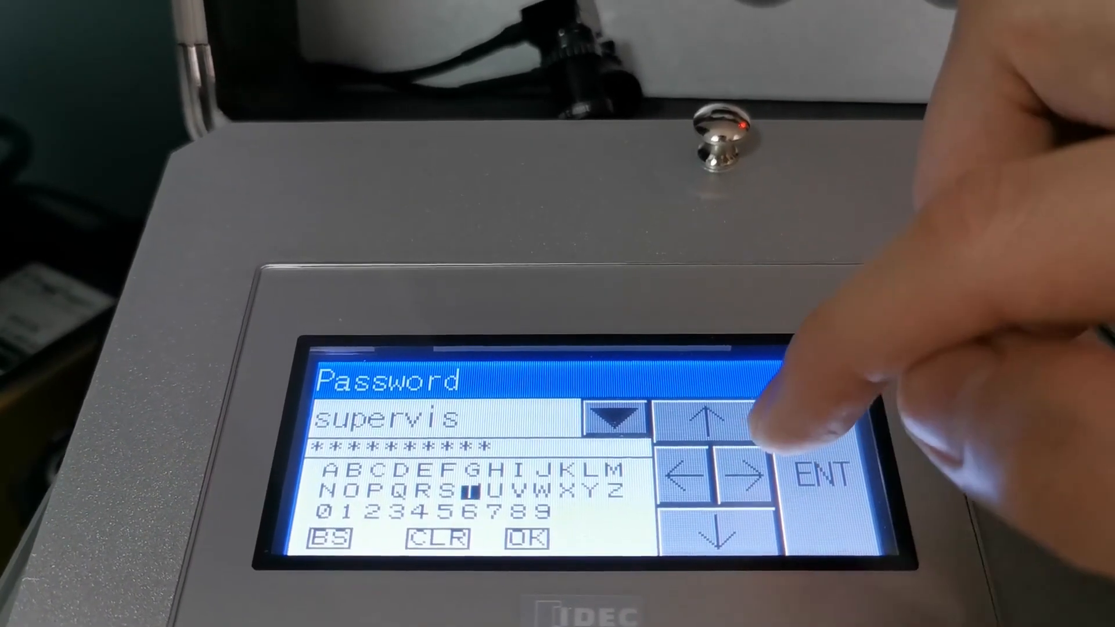
click(747, 475)
click(719, 533)
click(719, 533)
click(746, 476)
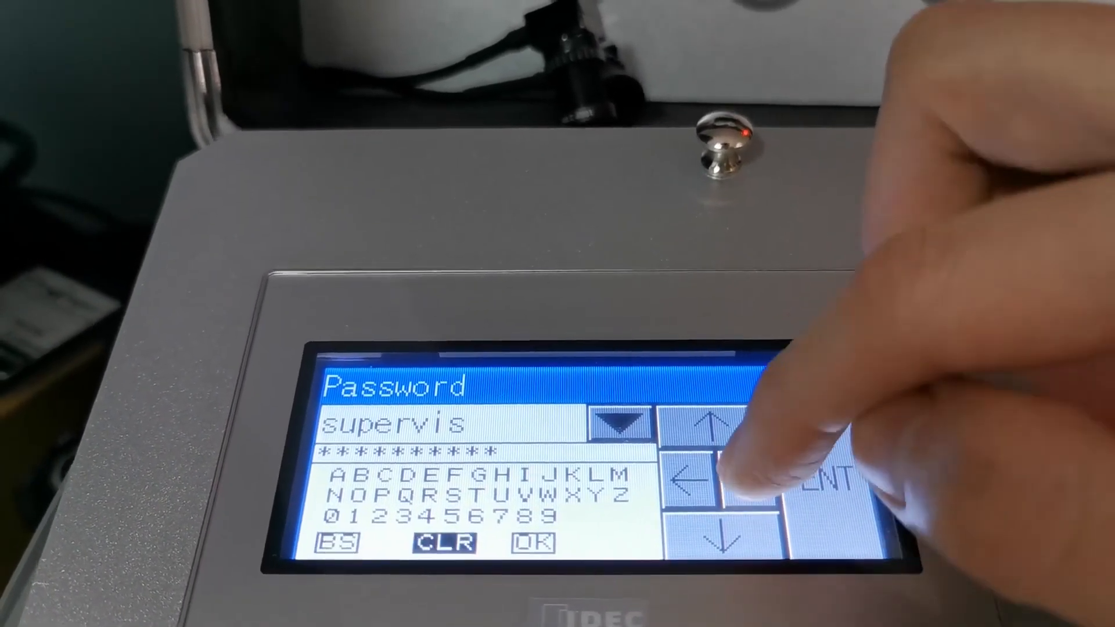
click(746, 476)
click(821, 477)
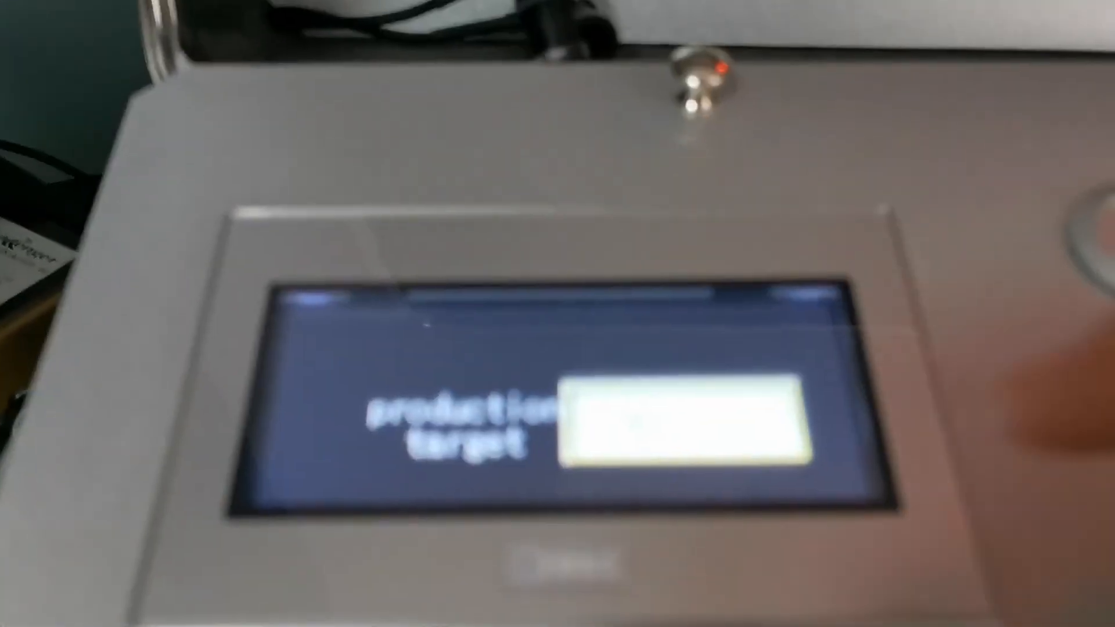
Select the production target numerical input on the touch panel to edit its value
click(691, 452)
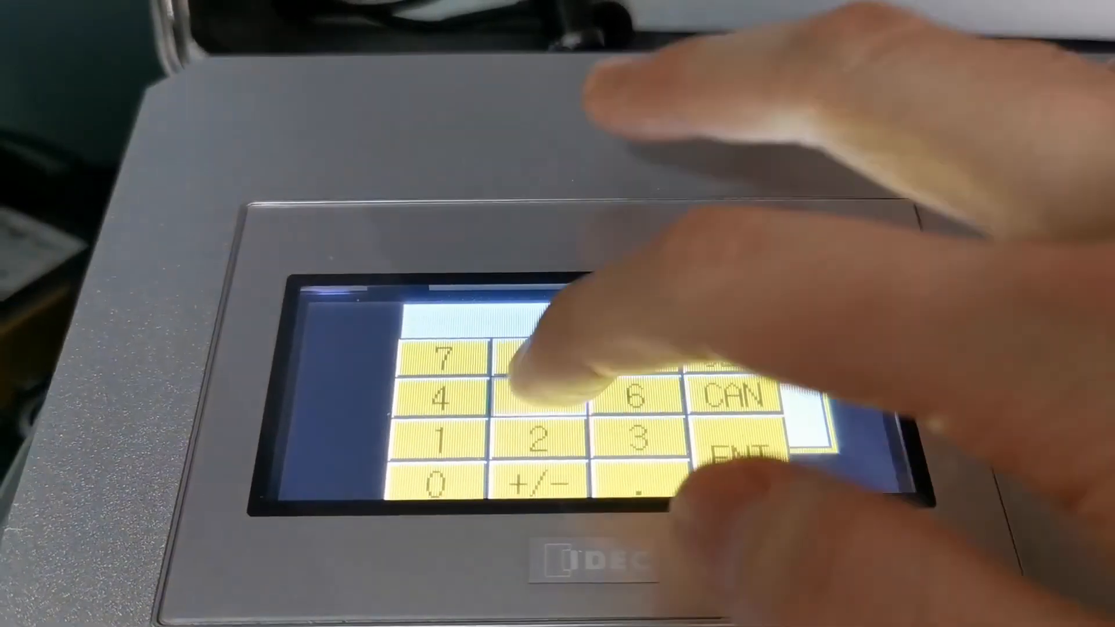
click(539, 397)
click(740, 454)
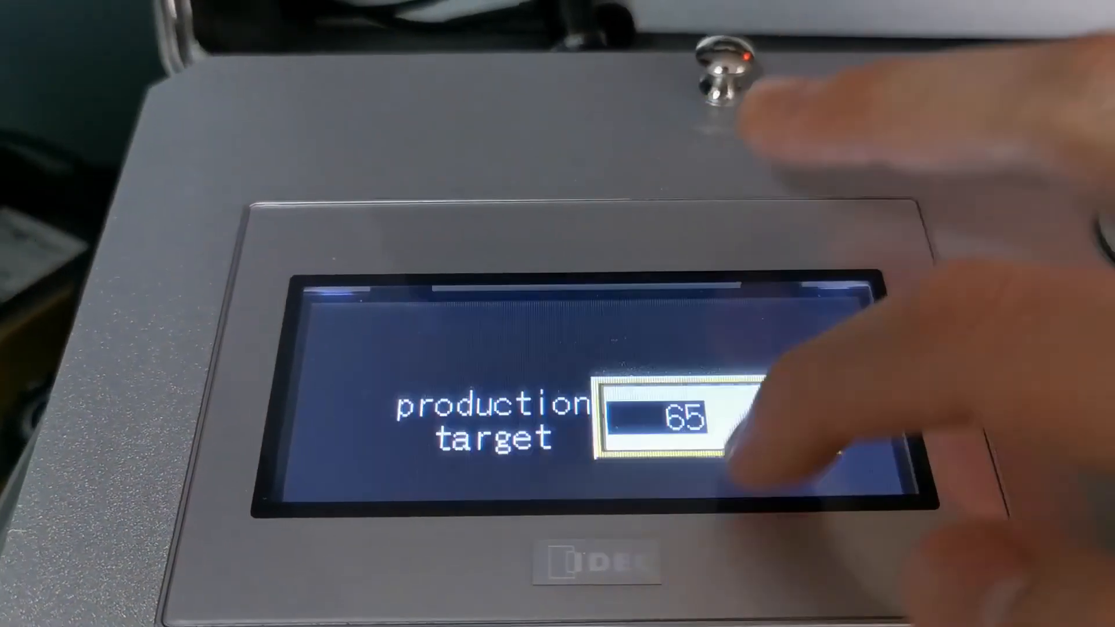